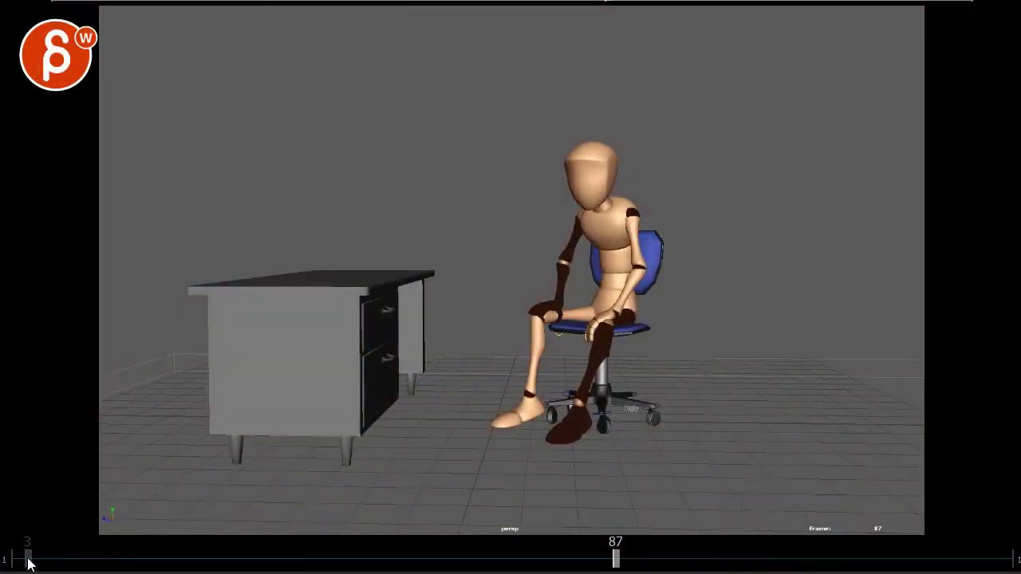
Play and scrub through the whole shot to examine the mannequin's sit-down, chair swivel and raised-hand gesture
{"action": "left_click_drag", "start_coordinate": [28, 564], "coordinate": [10, 561]}
{"action": "key", "text": "space"}
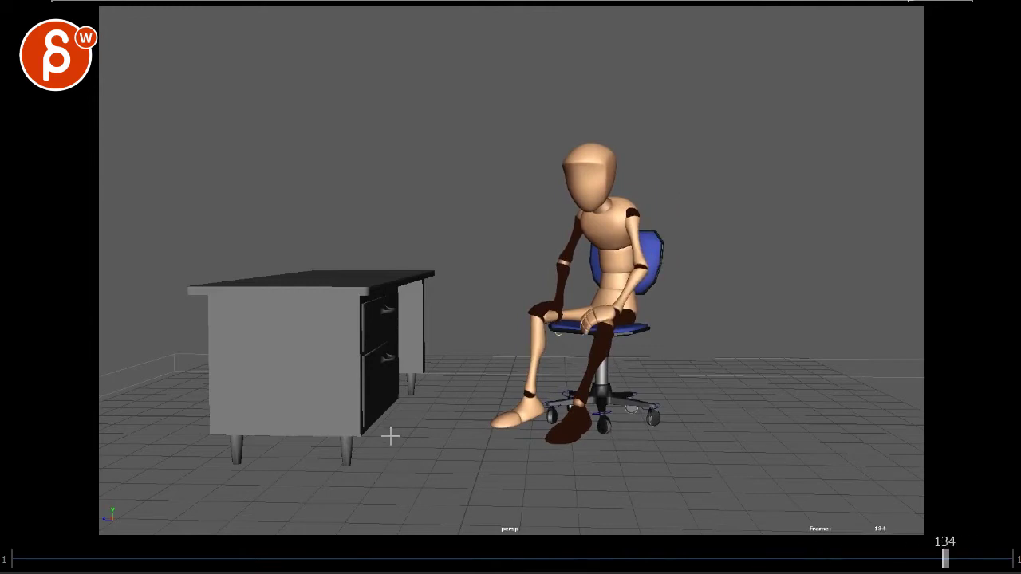
{"action": "left_click_drag", "start_coordinate": [900, 561], "coordinate": [224, 551]}
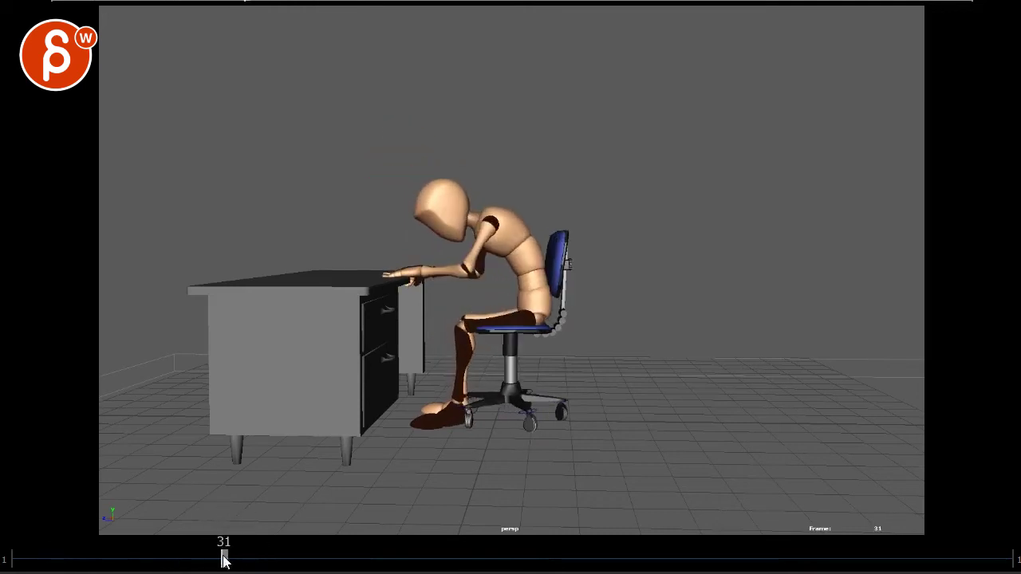
{"action": "key", "text": "space"}
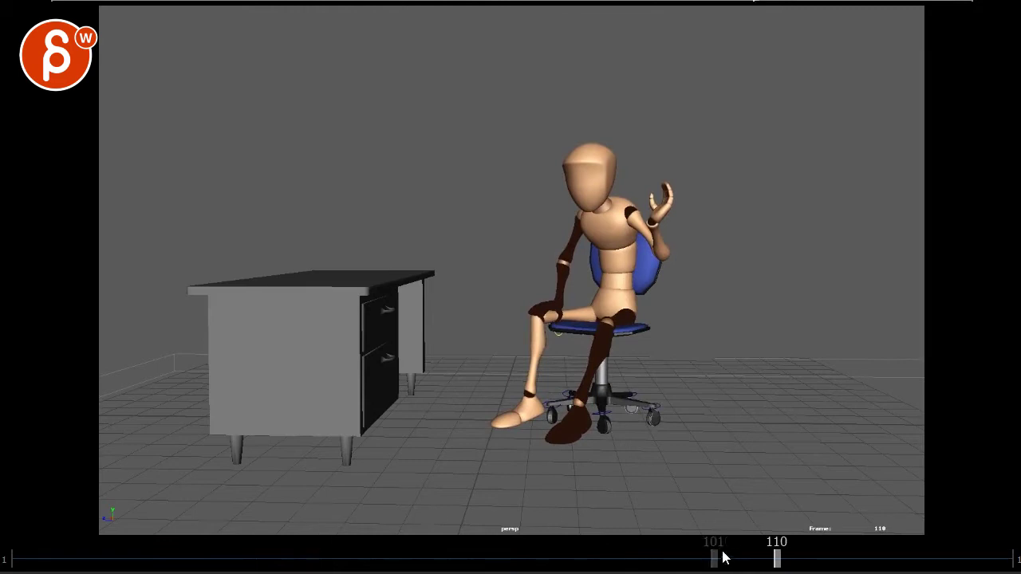
{"action": "left_click_drag", "start_coordinate": [727, 568], "coordinate": [785, 568]}
{"action": "left_click_drag", "start_coordinate": [717, 568], "coordinate": [915, 568]}
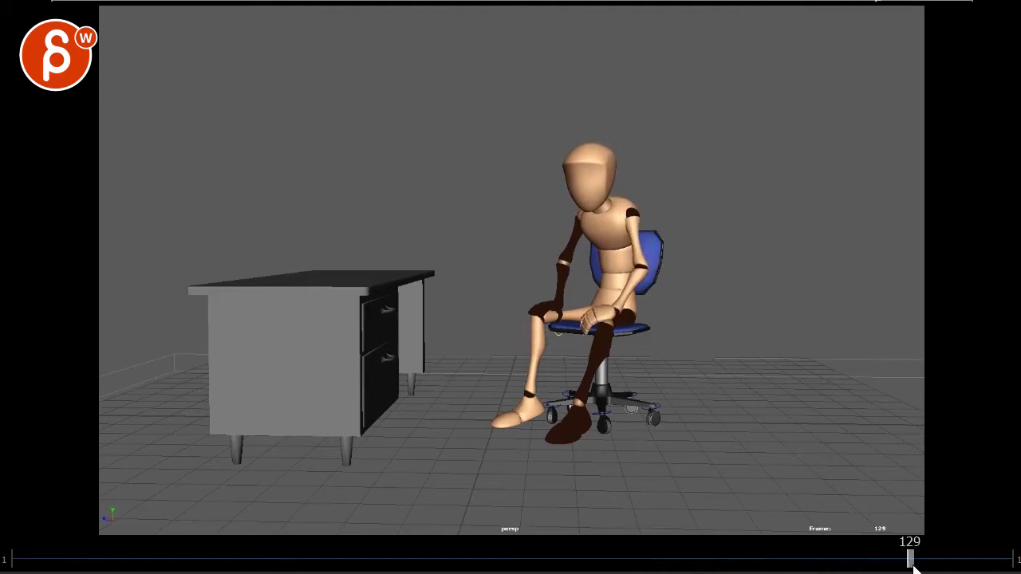
Add a drawn review note on frame 44, and replay the shot around the chair turn
{"action": "left_click_drag", "start_coordinate": [28, 563], "coordinate": [315, 564]}
{"action": "key", "text": "alt+v"}
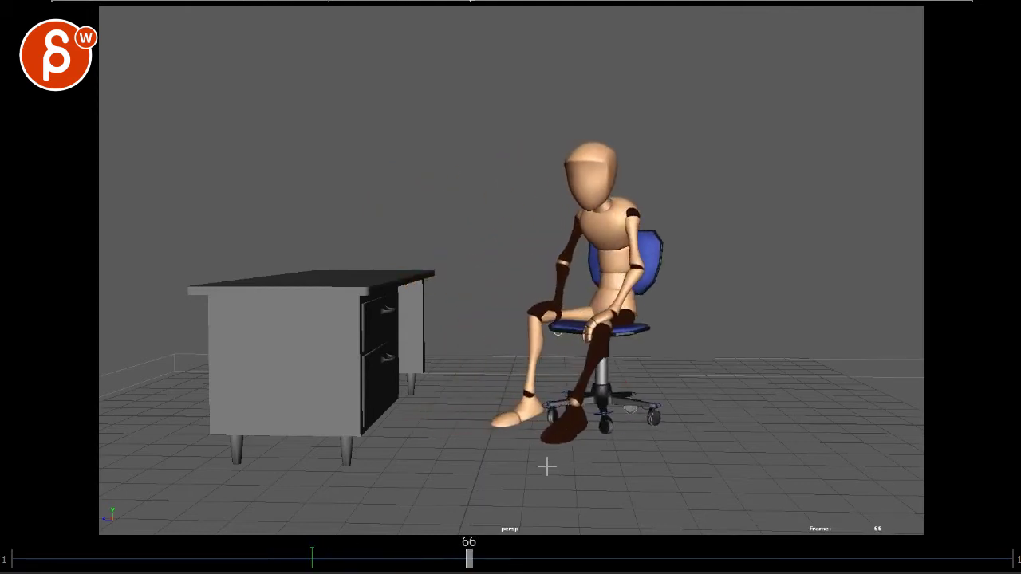
{"action": "left_click_drag", "start_coordinate": [149, 561], "coordinate": [78, 550]}
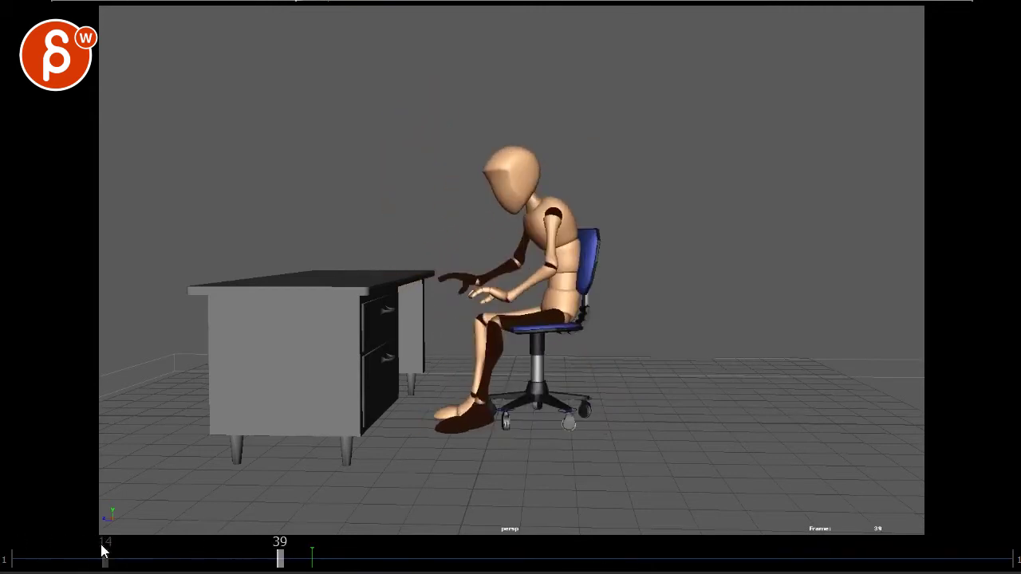
{"action": "left_click_drag", "start_coordinate": [138, 565], "coordinate": [959, 563]}
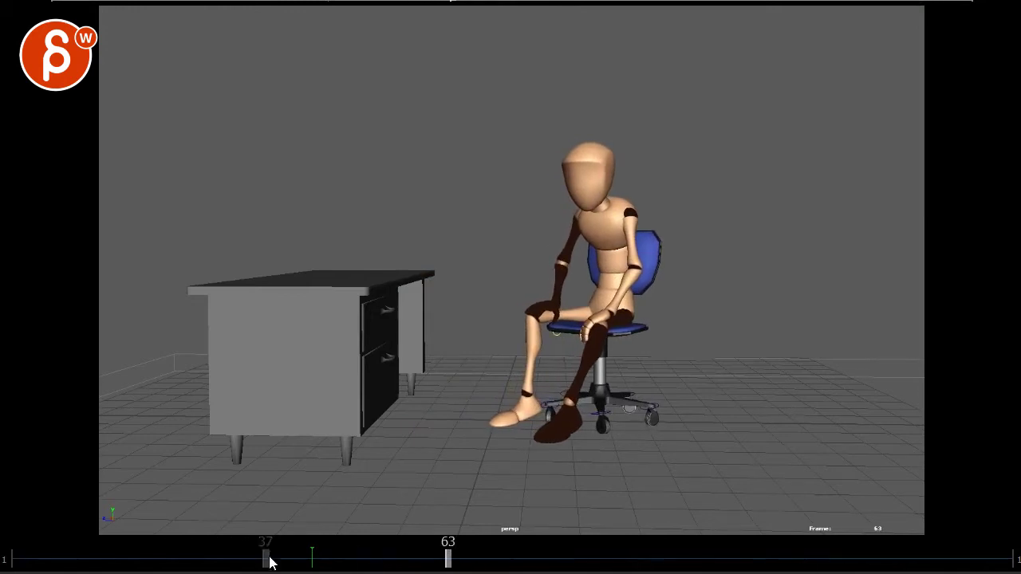
Replay the opening of the shot from the standing pose to examine how the mannequin lowers toward the chair
{"action": "left_click", "coordinate": [23, 562]}
{"action": "key", "text": "alt+v"}
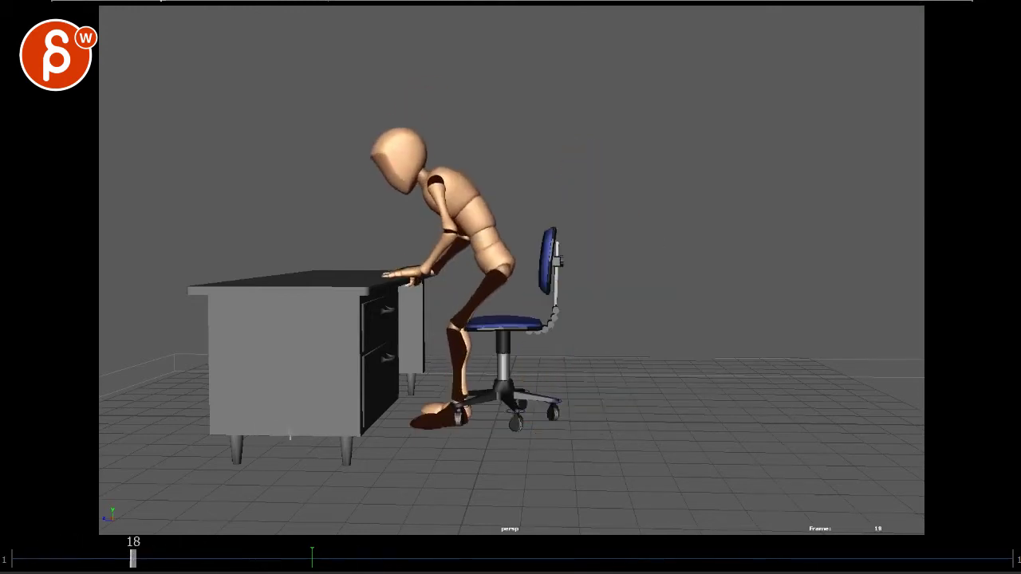
{"action": "key", "text": "alt+v"}
{"action": "left_click_drag", "start_coordinate": [55, 562], "coordinate": [12, 562]}
{"action": "key", "text": "alt+v"}
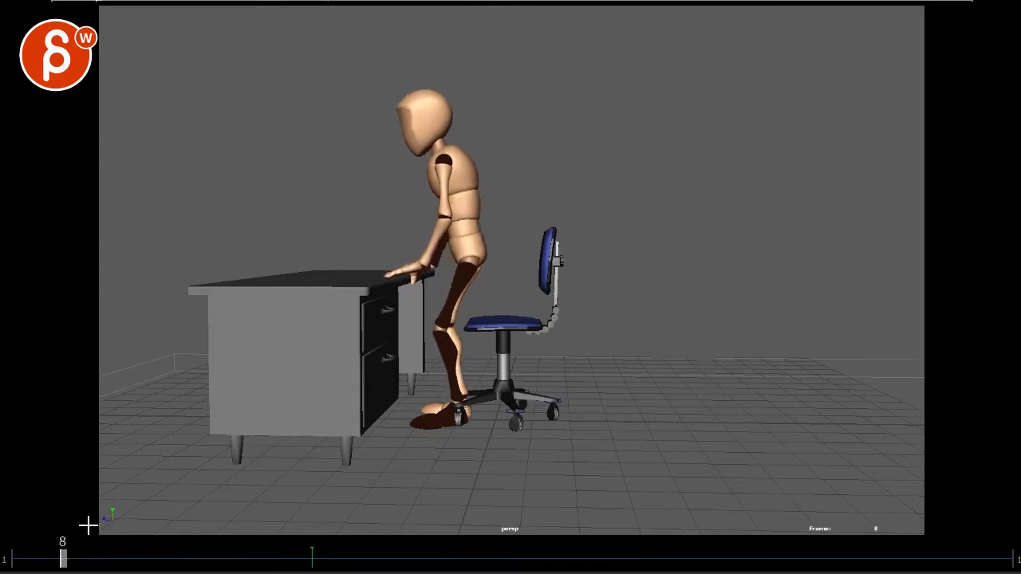
Mark up frame 5, and draw the curved arc of the head's downward path on frame 16
{"action": "left_click_drag", "start_coordinate": [84, 561], "coordinate": [48, 561]}
{"action": "key", "text": "alt+period"}
{"action": "key", "text": "alt+period"}
{"action": "key", "text": "alt+period"}
{"action": "key", "text": "alt+period"}
{"action": "key", "text": "alt+period"}
{"action": "key", "text": "alt+period"}
{"action": "key", "text": "alt+period"}
{"action": "key", "text": "alt+period"}
{"action": "key", "text": "alt+period"}
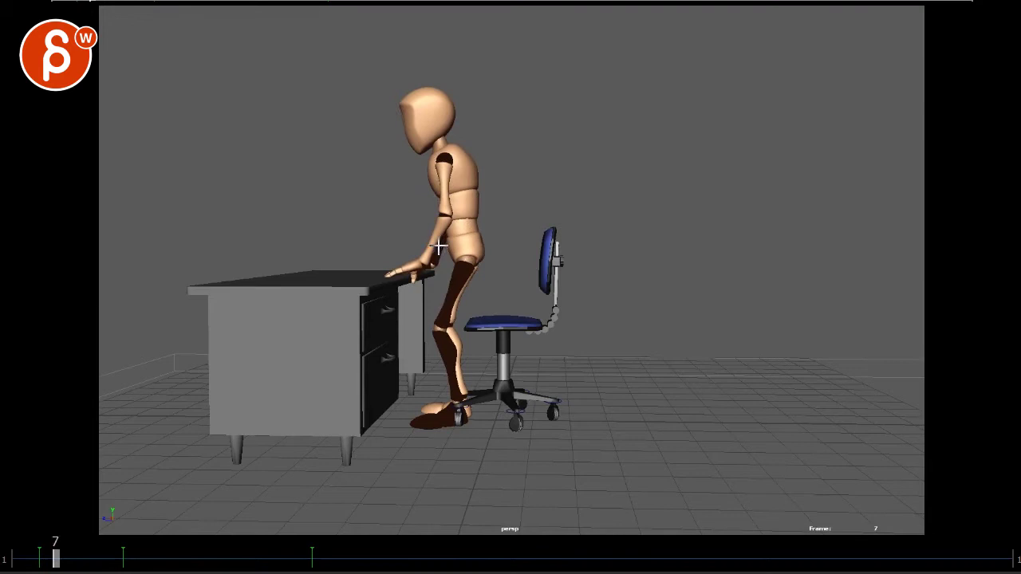
{"action": "key", "text": "alt+period"}
{"action": "left_click_drag", "start_coordinate": [471, 104], "coordinate": [375, 237]}
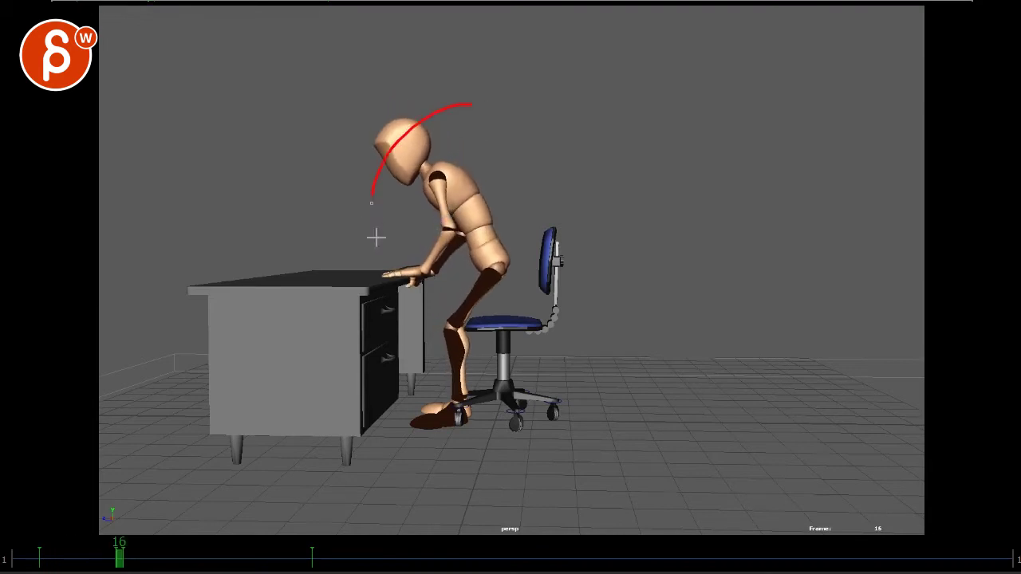
Sketch the arm and leg lines over the standing pose on frame 1, and trace the bent arm on frame 21
{"action": "left_click_drag", "start_coordinate": [84, 568], "coordinate": [14, 561]}
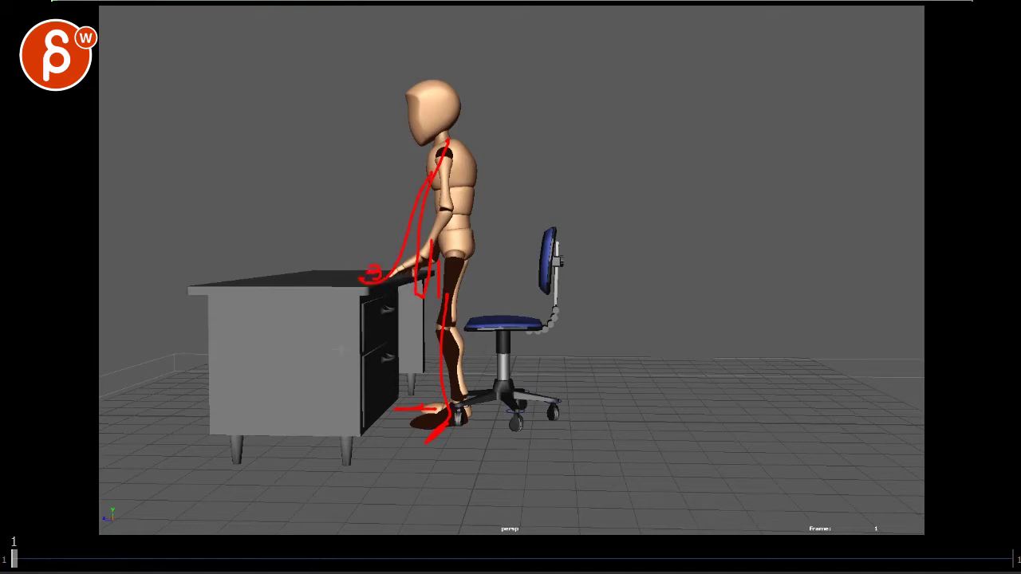
{"action": "left_click_drag", "start_coordinate": [14, 562], "coordinate": [157, 567]}
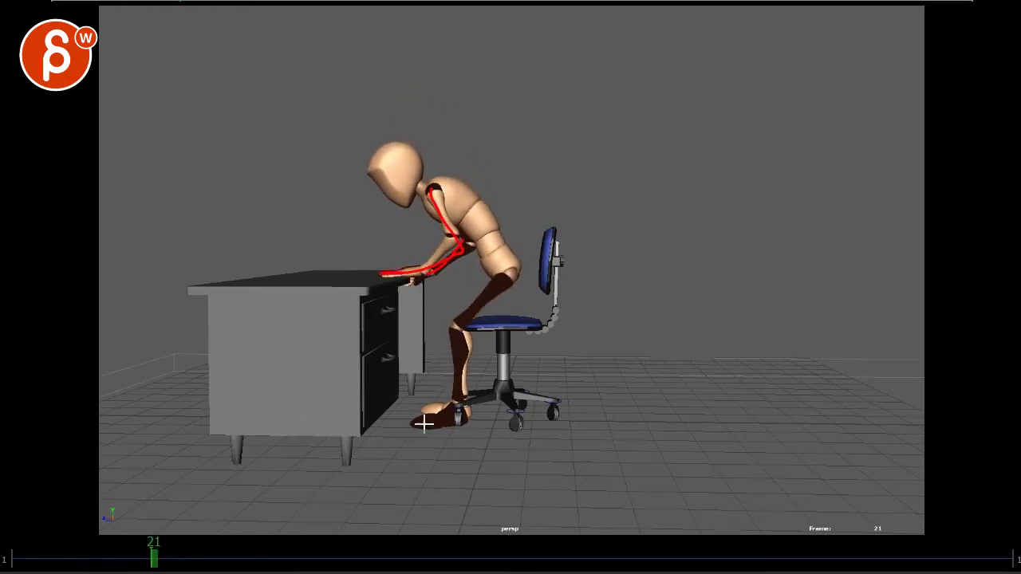
Sketch the head and spine lines on frame 14, and draw tilt lines across the head, shoulders and chest on frame 15
{"action": "mouse_move", "coordinate": [109, 552]}
{"action": "left_mouse_down"}
{"action": "mouse_move", "coordinate": [9, 562]}
{"action": "mouse_move", "coordinate": [110, 561]}
{"action": "left_mouse_up"}
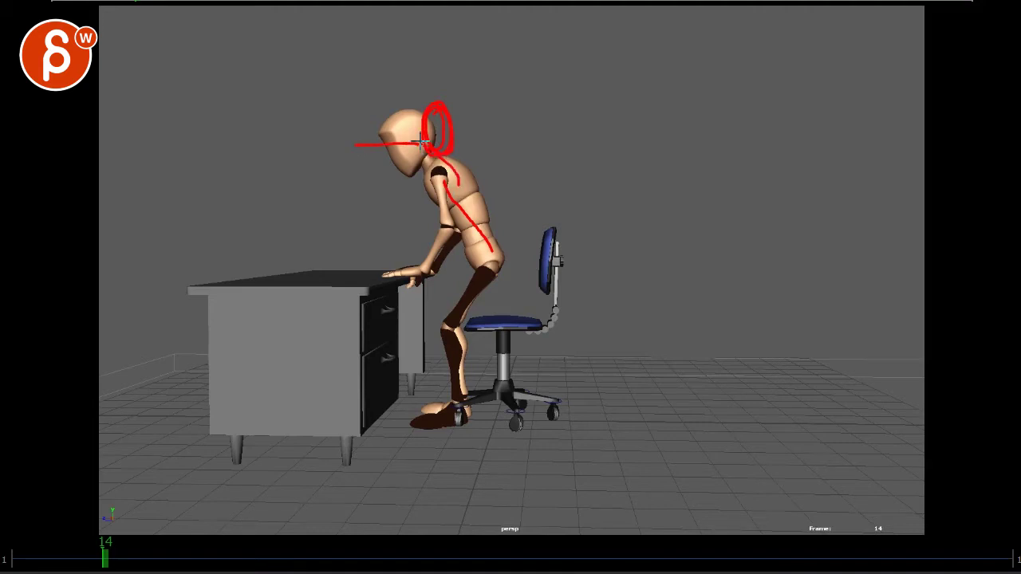
{"action": "left_click_drag", "start_coordinate": [103, 557], "coordinate": [112, 559]}
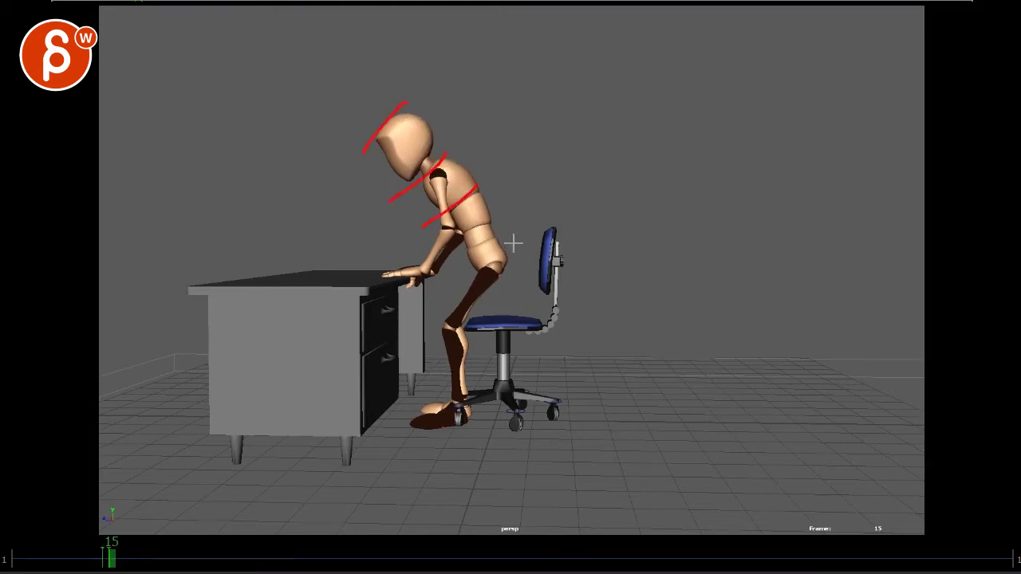
Go through the frames from 15 to 43 to examine how the mannequin lands on the seat and turns
{"action": "key", "text": "Right"}
{"action": "key", "text": "Right"}
{"action": "key", "text": "Right"}
{"action": "key", "text": "Right"}
{"action": "key", "text": "Right"}
{"action": "key", "text": "Right"}
{"action": "key", "text": "Right"}
{"action": "key", "text": "Right"}
{"action": "key", "text": "Right"}
{"action": "key", "text": "Right"}
{"action": "key", "text": "Right"}
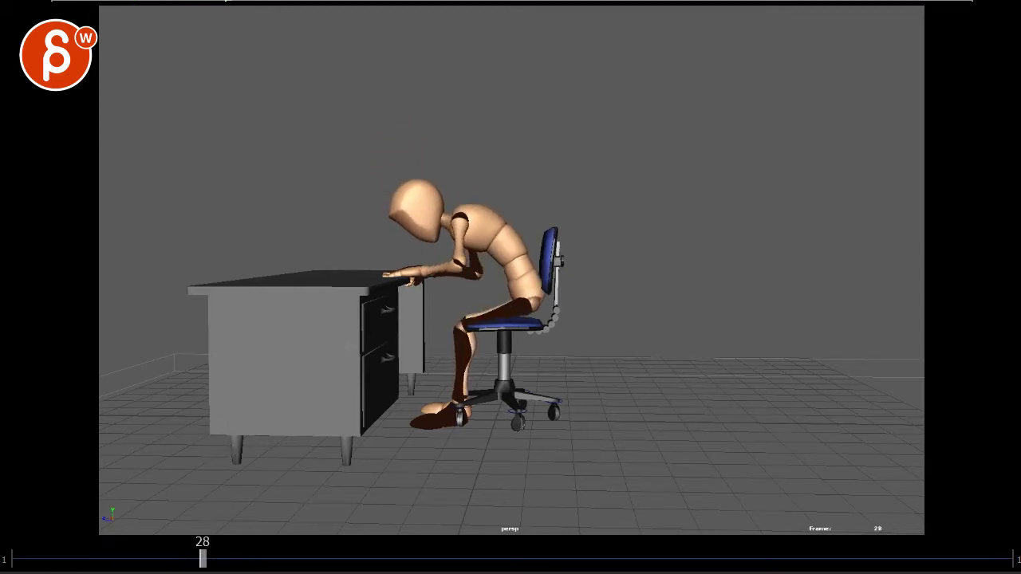
{"action": "left_click", "coordinate": [311, 560]}
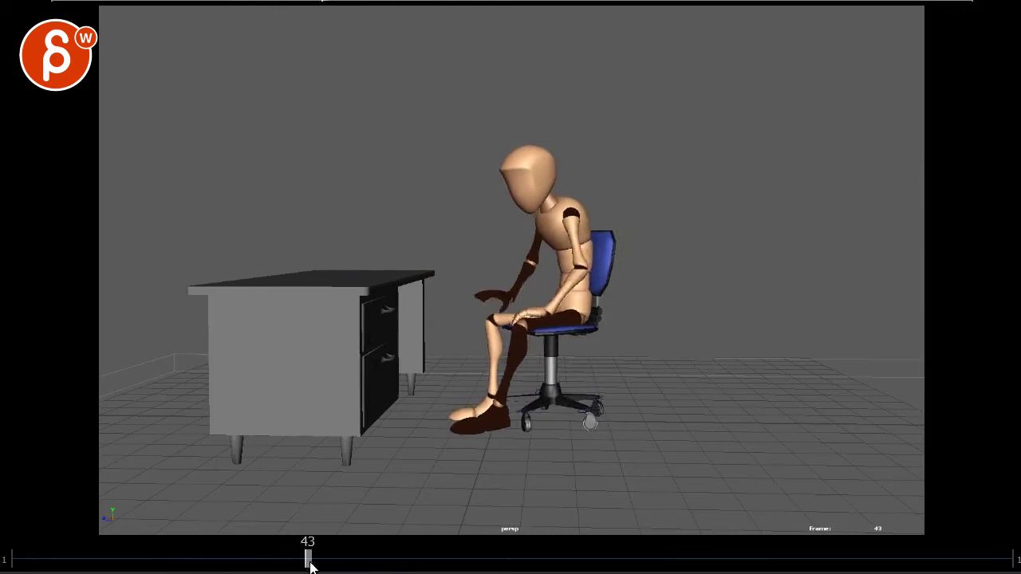
{"action": "left_click_drag", "start_coordinate": [310, 561], "coordinate": [223, 561]}
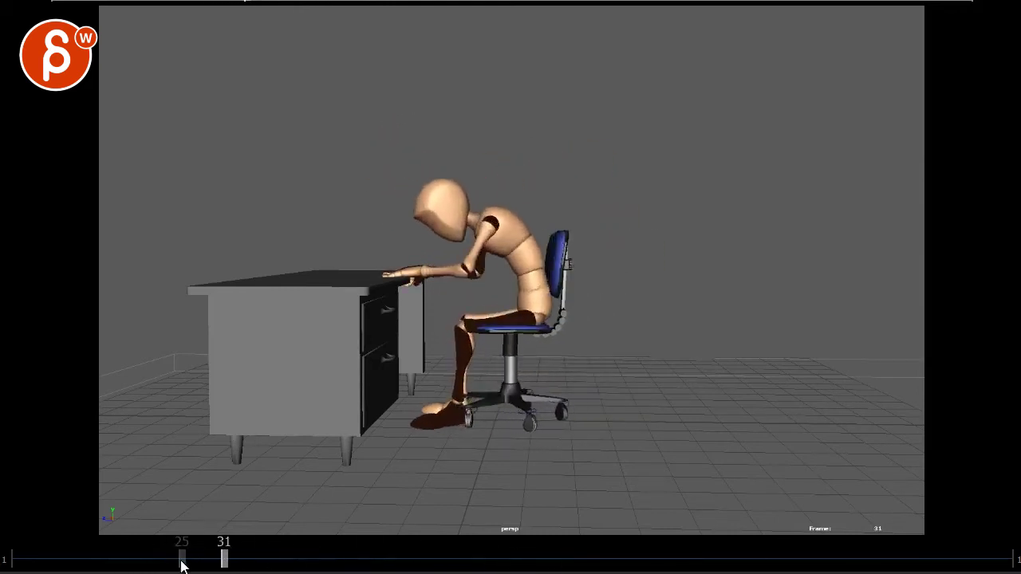
{"action": "key", "text": "space"}
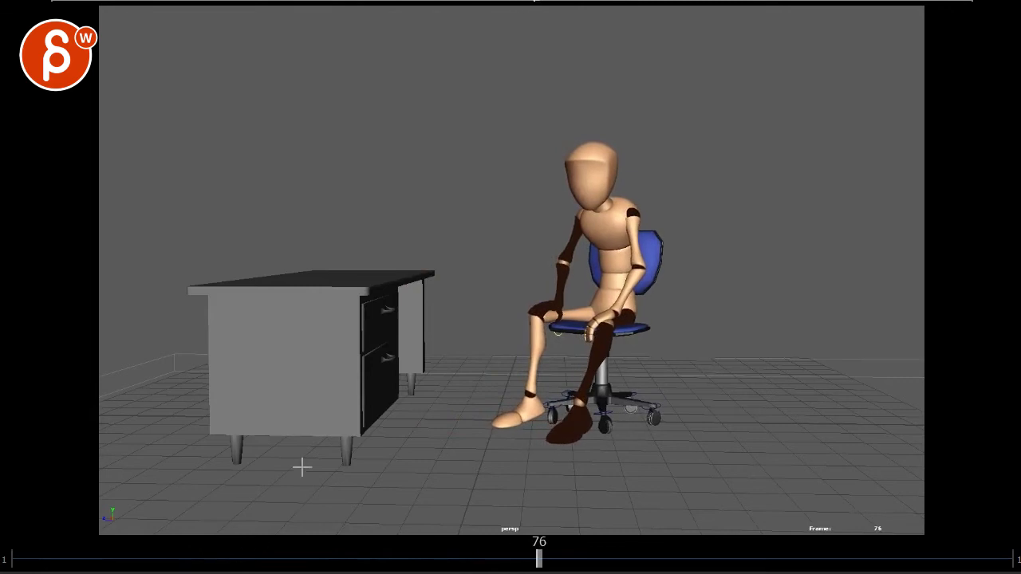
Draw the chest-to-seat line and mark the wrist on frame 36, and mark the hand on the thigh on frame 57
{"action": "left_click_drag", "start_coordinate": [479, 562], "coordinate": [202, 562]}
{"action": "key", "text": "alt+v"}
{"action": "key", "text": "alt+v"}
{"action": "left_click_drag", "start_coordinate": [287, 562], "coordinate": [260, 561]}
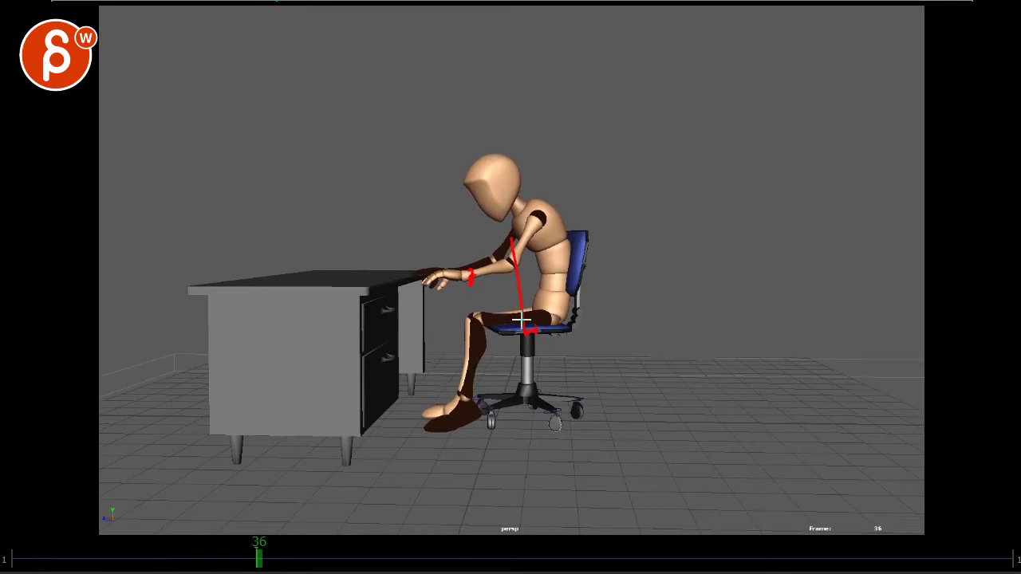
{"action": "key", "text": "alt+v"}
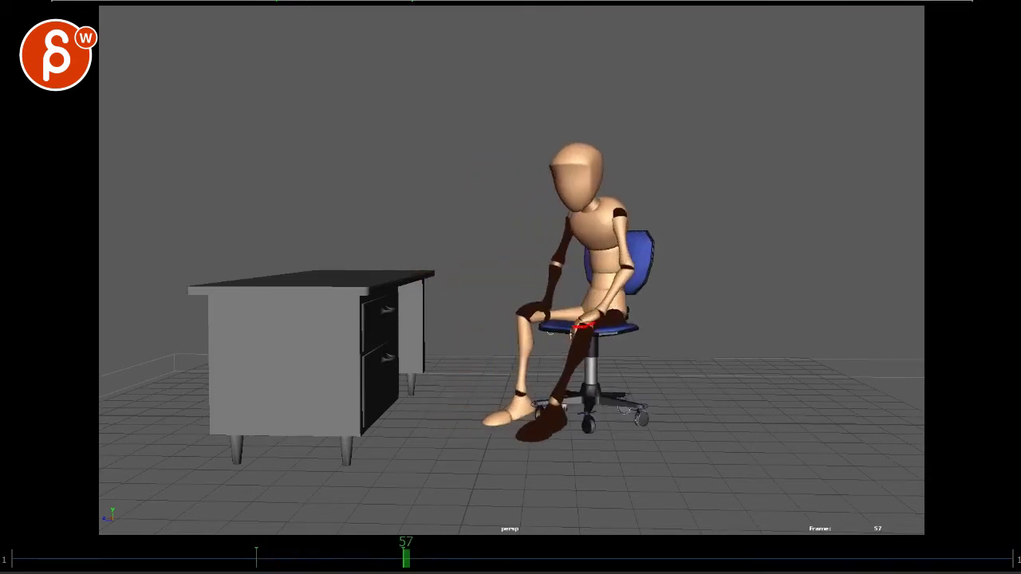
Circle the knee and outline the chair's seat and back on frame 24, and draw a line along the backrest on frame 39
{"action": "left_click_drag", "start_coordinate": [406, 559], "coordinate": [175, 547]}
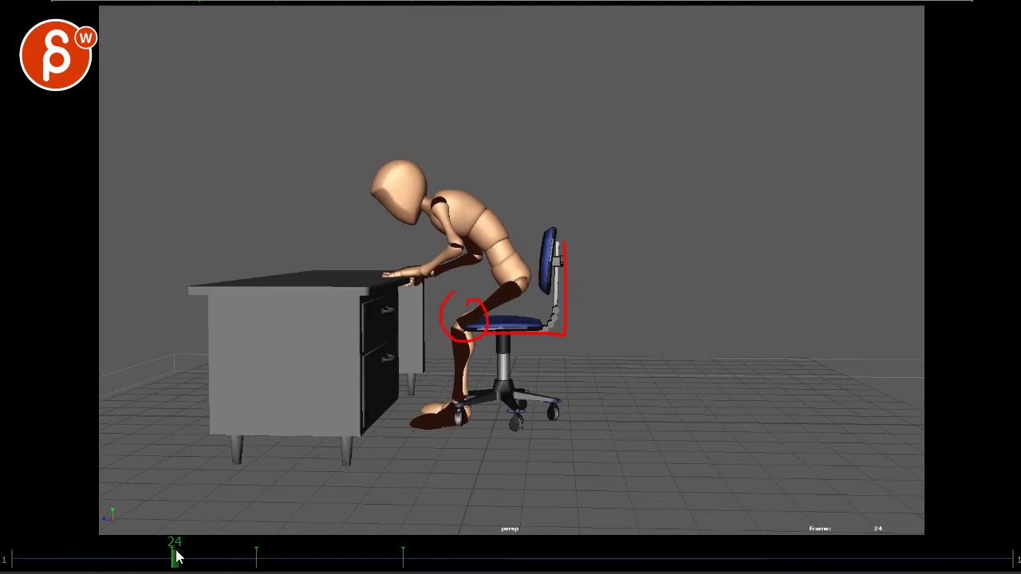
{"action": "left_click_drag", "start_coordinate": [176, 557], "coordinate": [279, 572]}
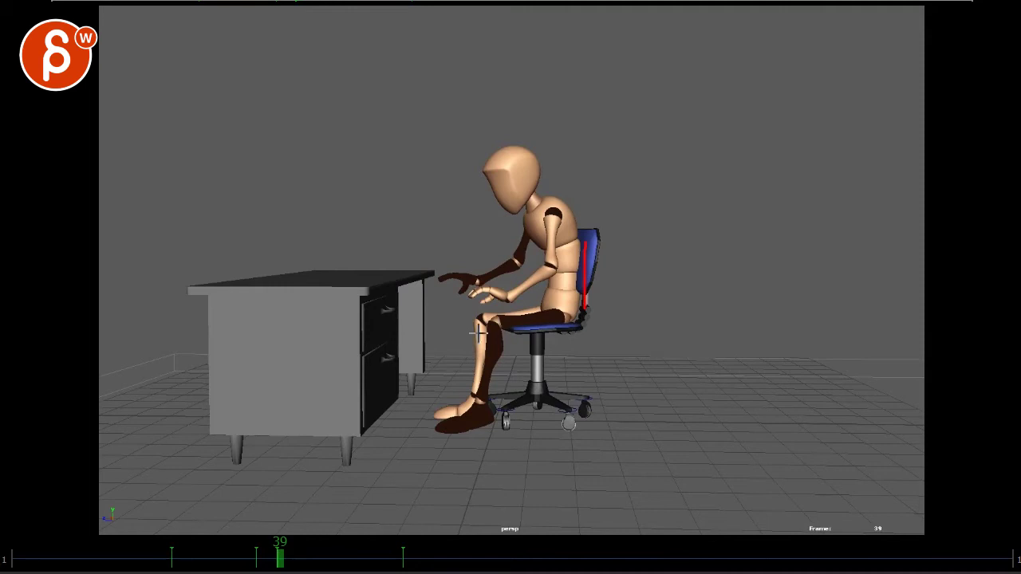
Draw an arrow from the hips down to the rear of the seat on frame 26, and add a drawn note on frame 53
{"action": "left_click_drag", "start_coordinate": [279, 558], "coordinate": [191, 570]}
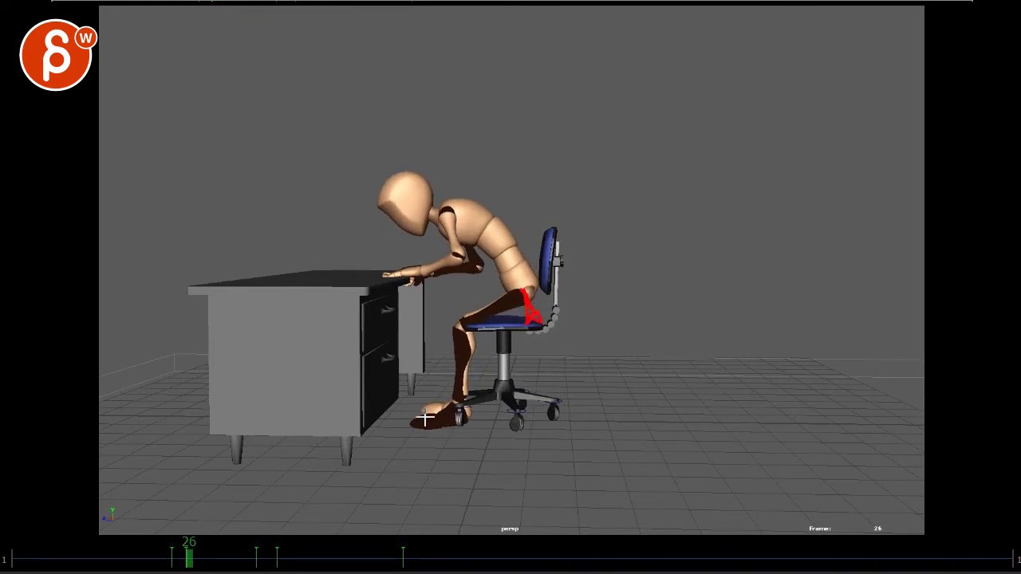
{"action": "key", "text": "alt+v"}
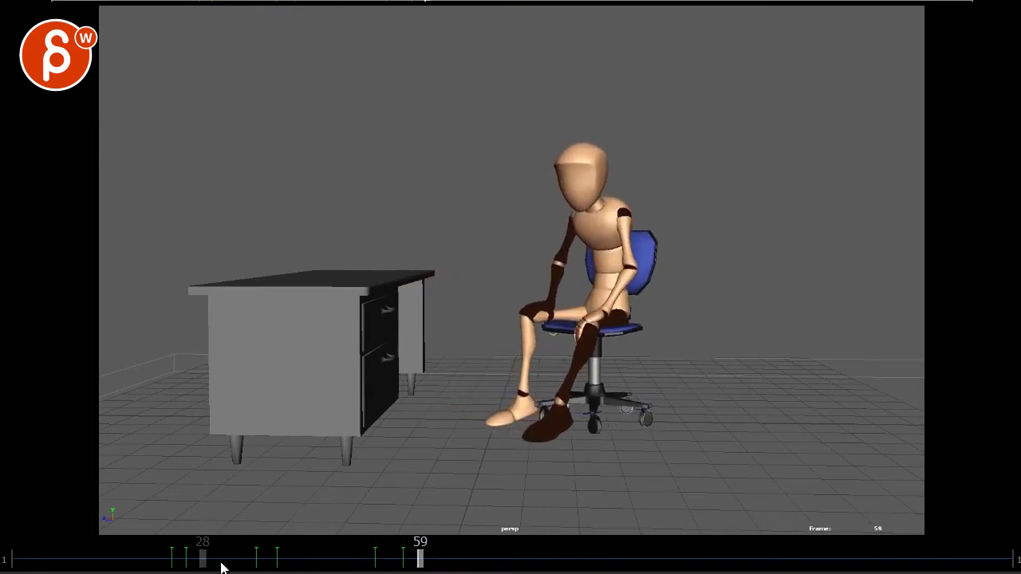
Replay the sit-down from the standing pose, and draw a stroke from the head down to the hips on frame 12
{"action": "left_click_drag", "start_coordinate": [203, 561], "coordinate": [56, 560]}
{"action": "key", "text": "alt+v"}
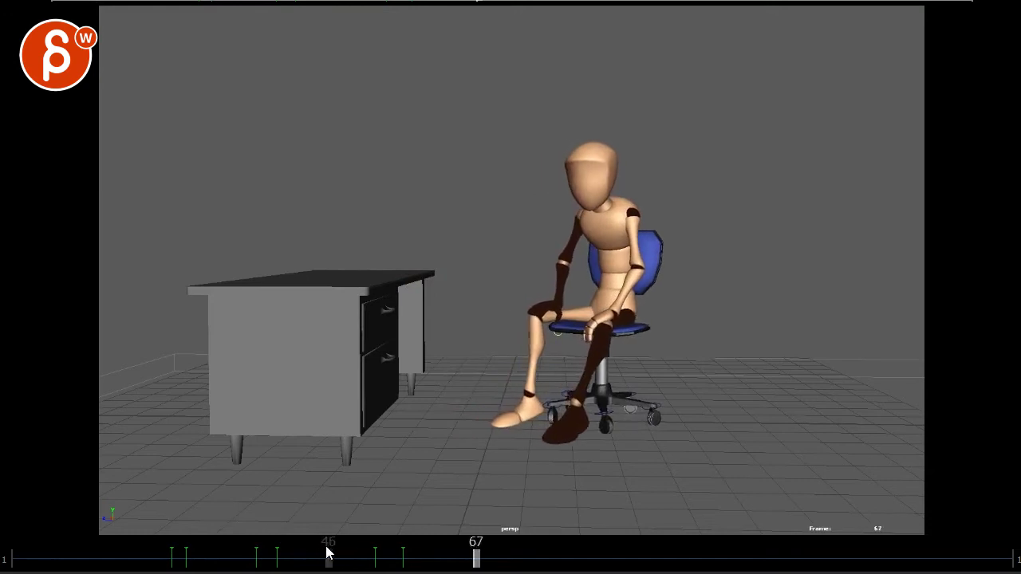
{"action": "left_click_drag", "start_coordinate": [515, 560], "coordinate": [11, 563]}
{"action": "key", "text": "alt+v"}
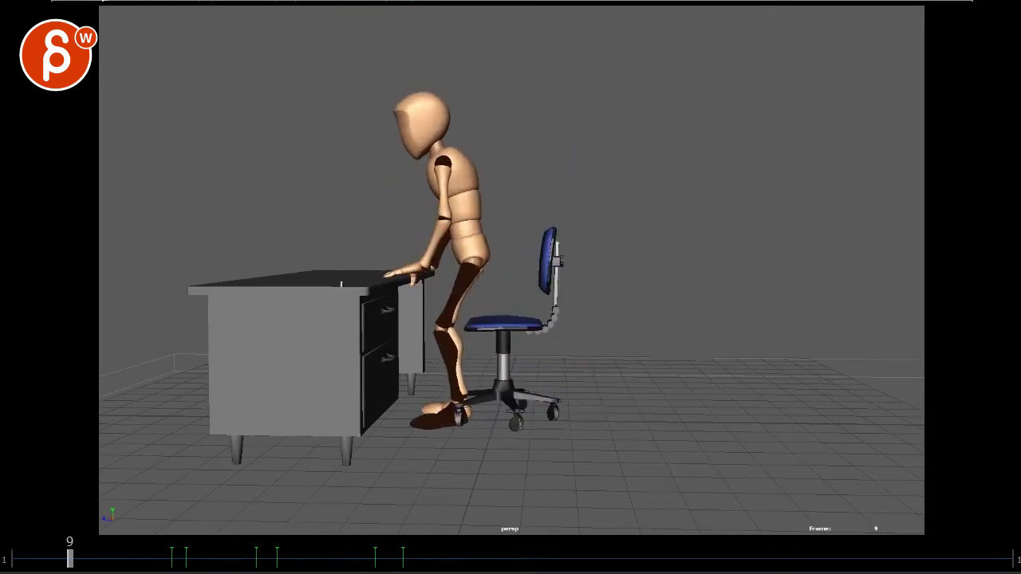
{"action": "key", "text": "alt+v"}
{"action": "left_click_drag", "start_coordinate": [407, 107], "coordinate": [476, 271]}
{"action": "key", "text": "alt+v"}
{"action": "key", "text": "alt+v"}
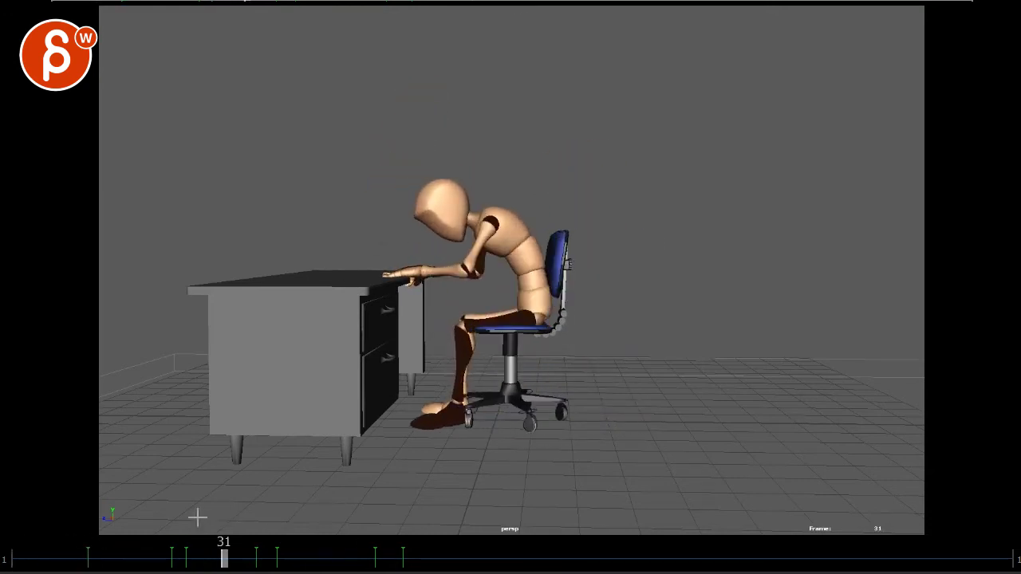
Draw the body line from head to hips and a forward-down arrow from the chest on frame 5
{"action": "left_click_drag", "start_coordinate": [231, 557], "coordinate": [42, 559]}
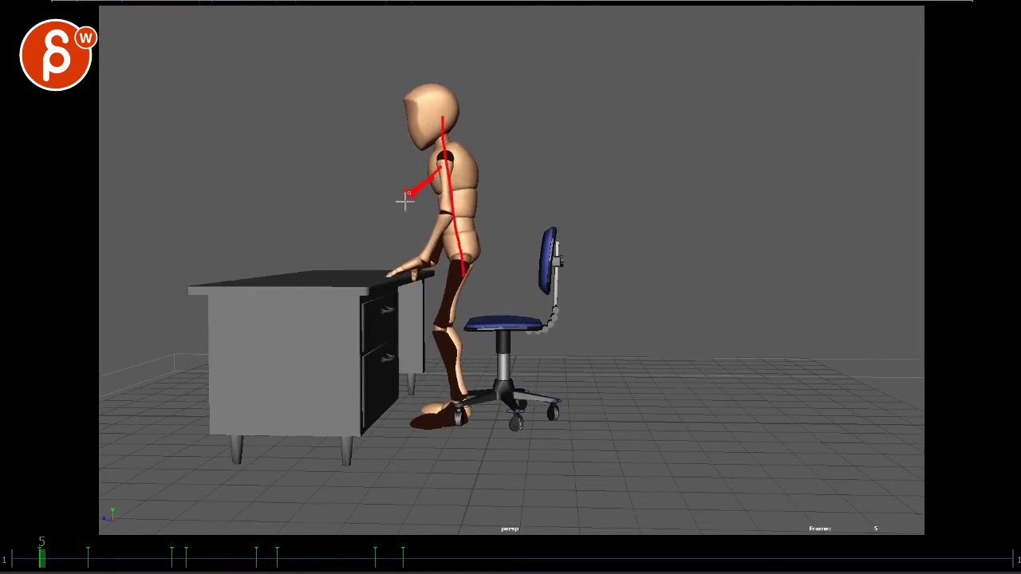
{"action": "key", "text": "alt+v"}
{"action": "key", "text": "alt+v"}
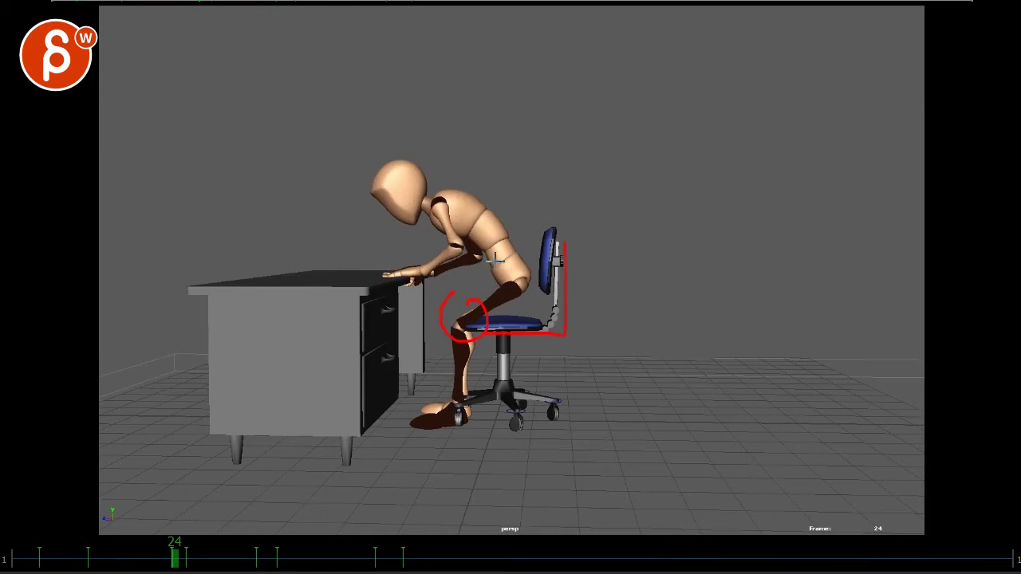
Replay the shot from frame 1, and mark the area beside the raised hand on frame 101
{"action": "left_click_drag", "start_coordinate": [163, 558], "coordinate": [51, 540]}
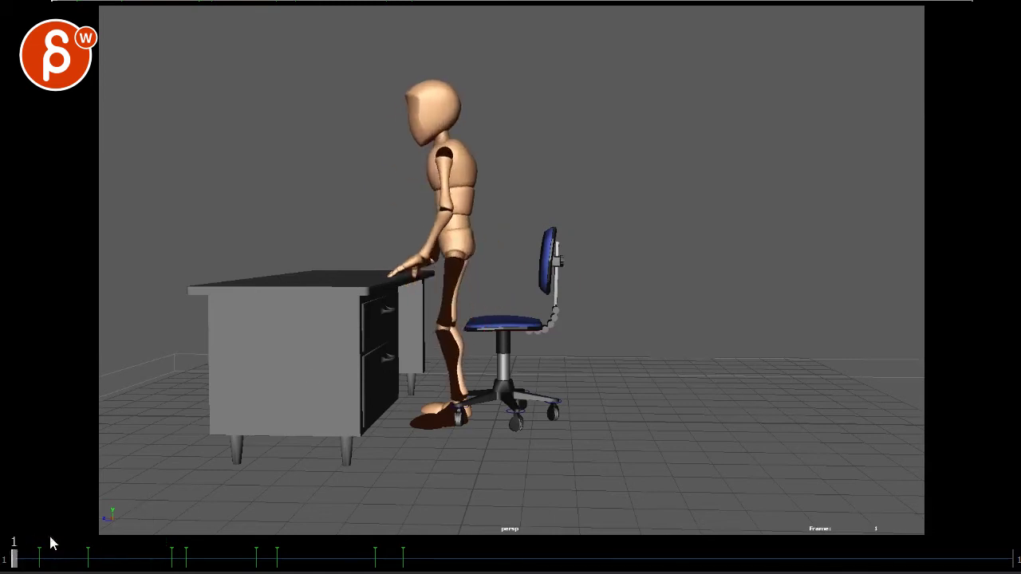
{"action": "key", "text": "alt+v"}
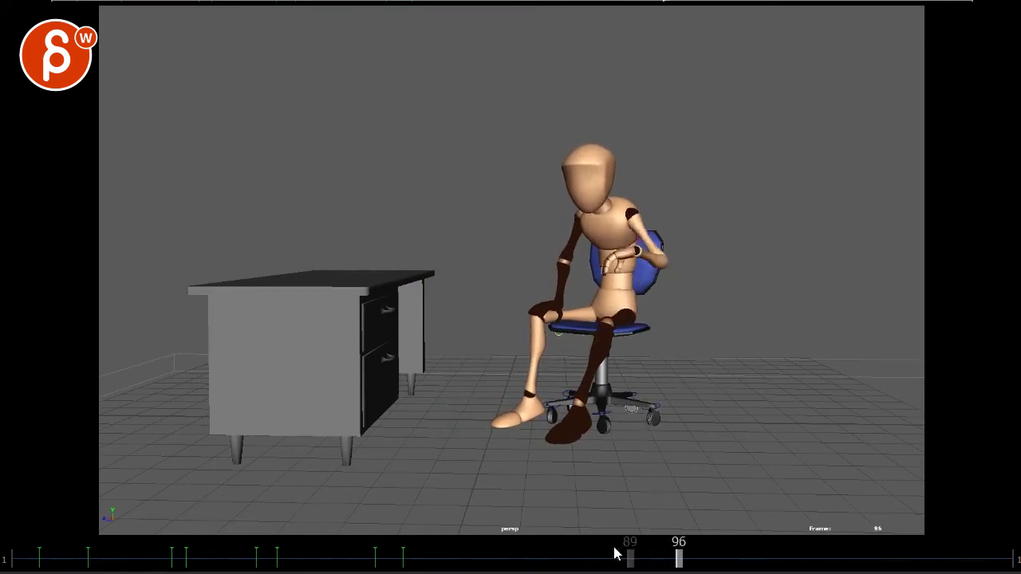
{"action": "mouse_move", "coordinate": [712, 562]}
{"action": "left_mouse_down"}
{"action": "mouse_move", "coordinate": [653, 565]}
{"action": "mouse_move", "coordinate": [717, 561]}
{"action": "left_mouse_up"}
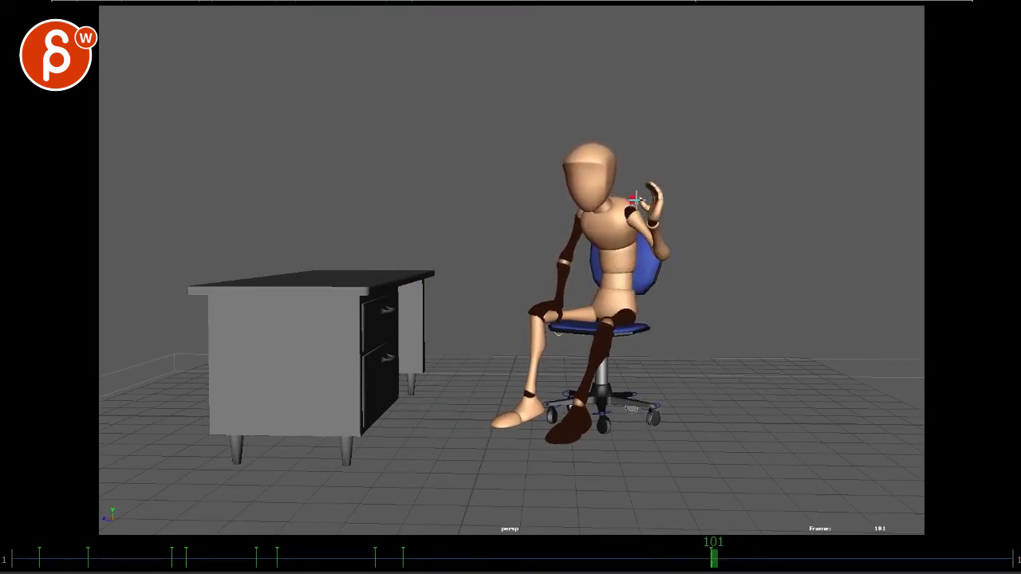
Sketch an adjusted head and torso pose on frame 85, with an arrow pointing from the face toward the desk
{"action": "left_click_drag", "start_coordinate": [713, 556], "coordinate": [616, 568]}
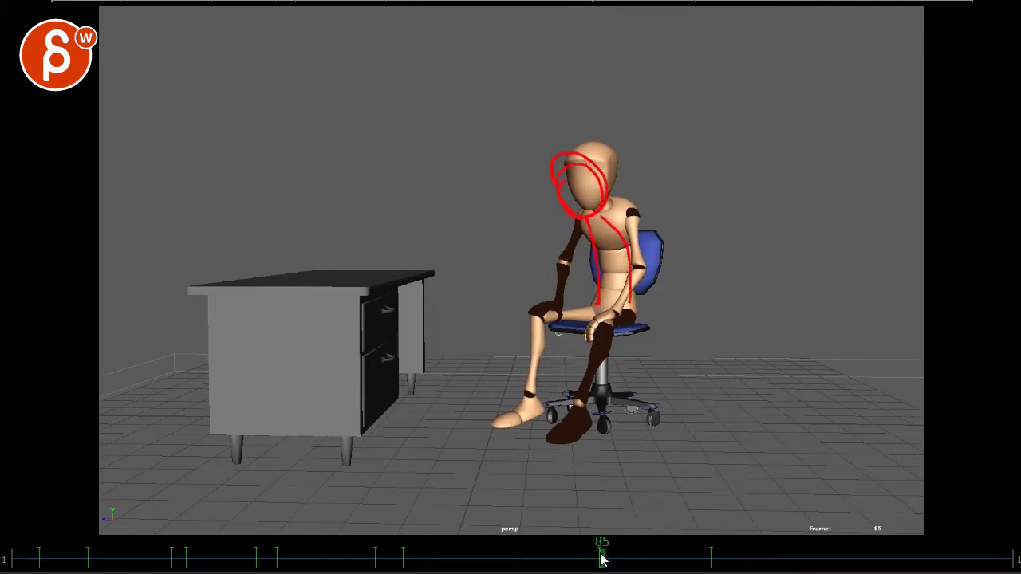
{"action": "mouse_move", "coordinate": [601, 558]}
{"action": "left_mouse_down"}
{"action": "mouse_move", "coordinate": [566, 560]}
{"action": "mouse_move", "coordinate": [615, 562]}
{"action": "mouse_move", "coordinate": [603, 564]}
{"action": "left_mouse_up"}
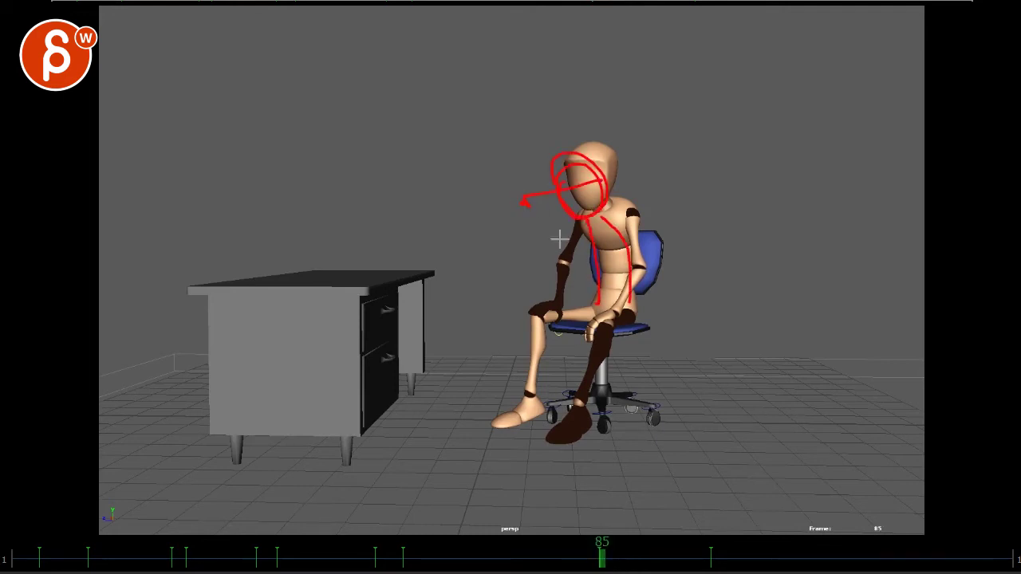
Step through the frames where the hand leaves the thigh, and draw its upward path toward the shoulder on frame 90
{"action": "key", "text": "alt+comma"}
{"action": "key", "text": "alt+comma"}
{"action": "mouse_move", "coordinate": [598, 567]}
{"action": "left_mouse_down"}
{"action": "mouse_move", "coordinate": [655, 566]}
{"action": "mouse_move", "coordinate": [568, 568]}
{"action": "mouse_move", "coordinate": [713, 568]}
{"action": "mouse_move", "coordinate": [579, 571]}
{"action": "mouse_move", "coordinate": [707, 568]}
{"action": "mouse_move", "coordinate": [651, 568]}
{"action": "mouse_move", "coordinate": [679, 568]}
{"action": "left_mouse_up"}
{"action": "key", "text": "alt+comma"}
{"action": "key", "text": "alt+comma"}
{"action": "key", "text": "alt+comma"}
{"action": "key", "text": "alt+comma"}
{"action": "key", "text": "alt+comma"}
{"action": "key", "text": "alt+comma"}
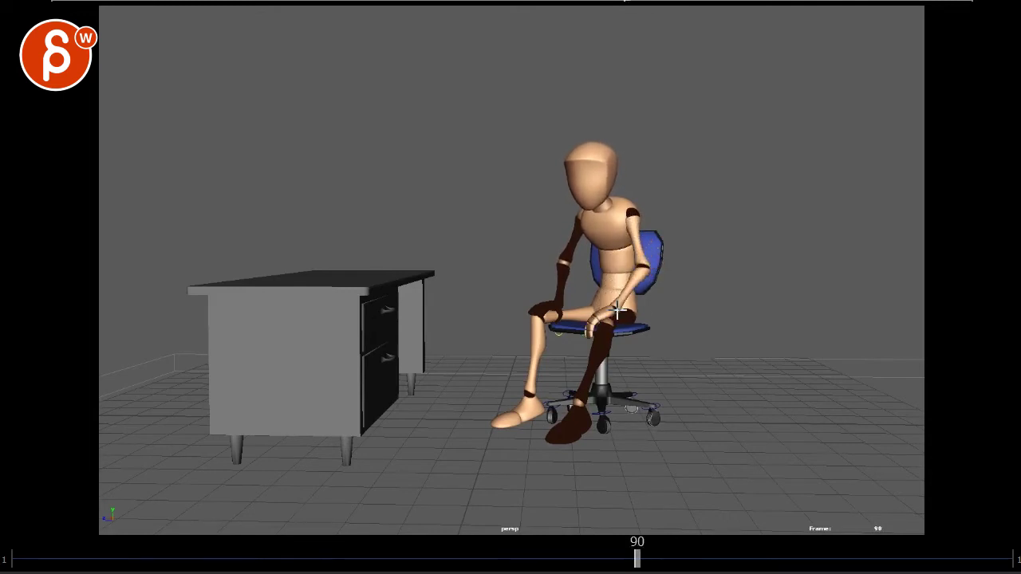
{"action": "left_click_drag", "start_coordinate": [614, 318], "coordinate": [650, 209]}
Check the hand lift frame by frame, and draw a curve around the elbow on frame 95 and a loop at the shoulder on frame 98
{"action": "key", "text": "alt+comma"}
{"action": "key", "text": "alt+comma"}
{"action": "key", "text": "alt+comma"}
{"action": "key", "text": "alt+comma"}
{"action": "key", "text": "alt+period"}
{"action": "key", "text": "alt+period"}
{"action": "key", "text": "alt+period"}
{"action": "key", "text": "alt+period"}
{"action": "key", "text": "alt+period"}
{"action": "key", "text": "alt+period"}
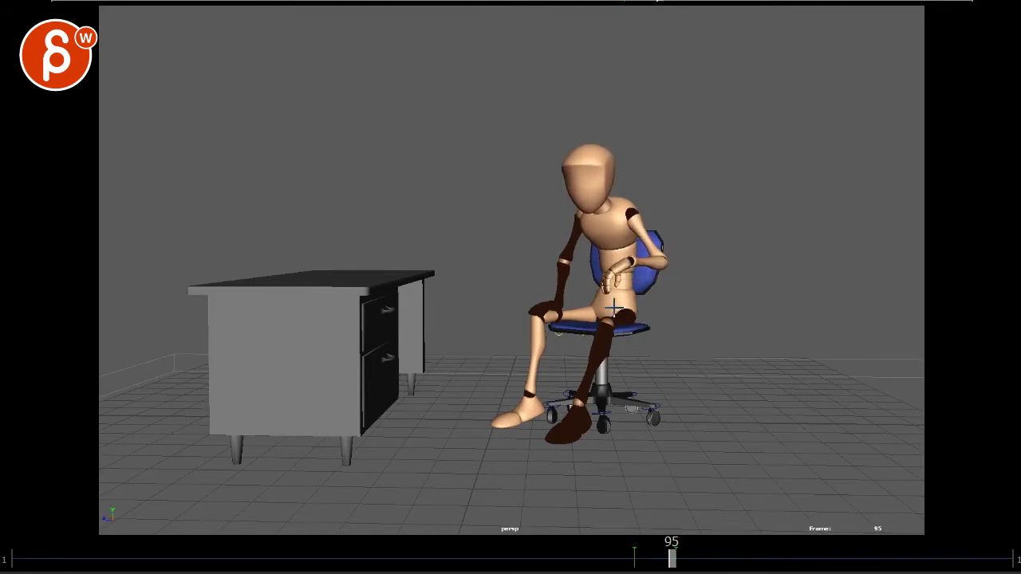
{"action": "key", "text": "alt+comma"}
{"action": "key", "text": "alt+comma"}
{"action": "key", "text": "alt+comma"}
{"action": "left_click_drag", "start_coordinate": [585, 294], "coordinate": [615, 300]}
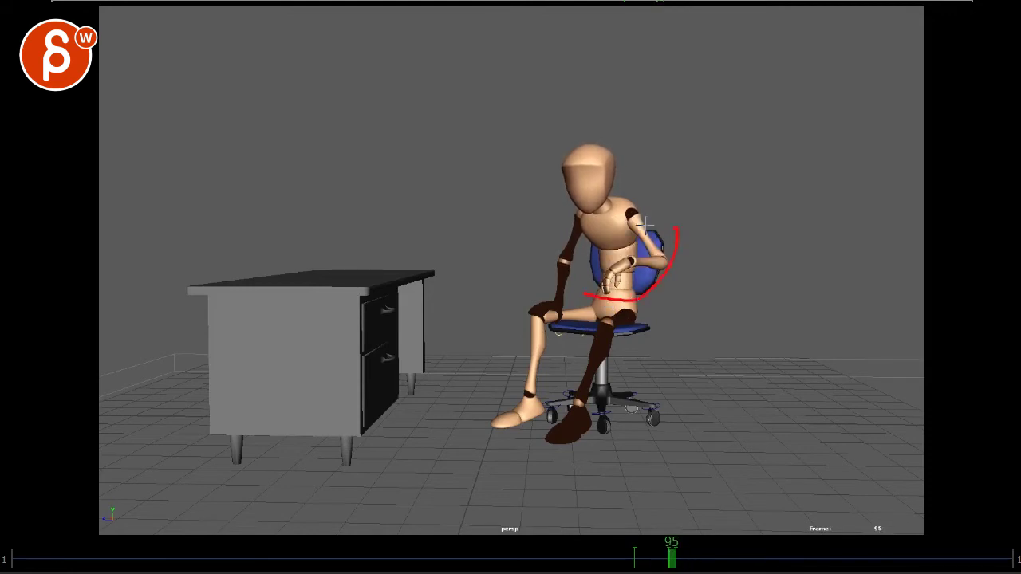
{"action": "left_click_drag", "start_coordinate": [644, 225], "coordinate": [638, 201]}
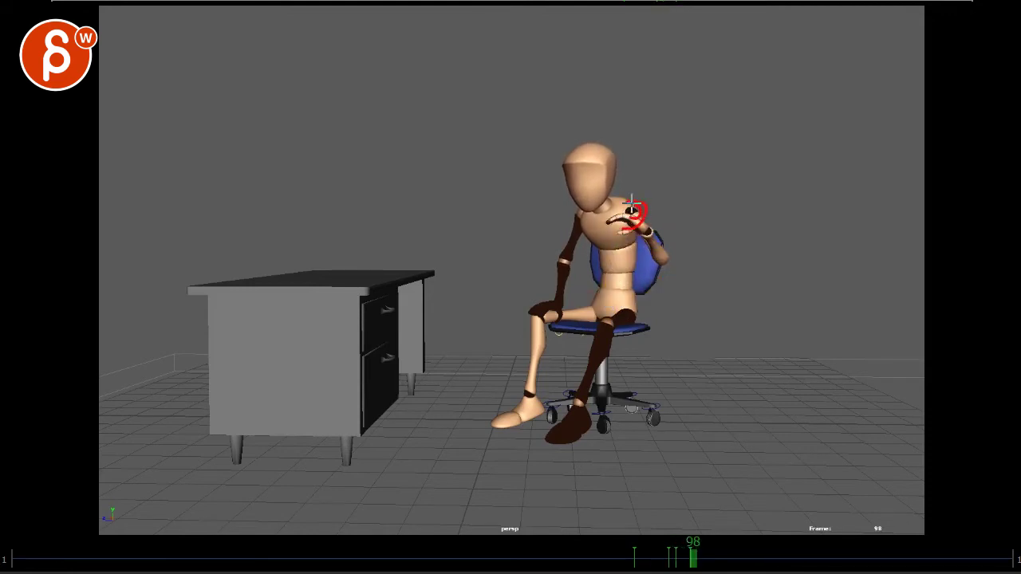
{"action": "key", "text": "Right"}
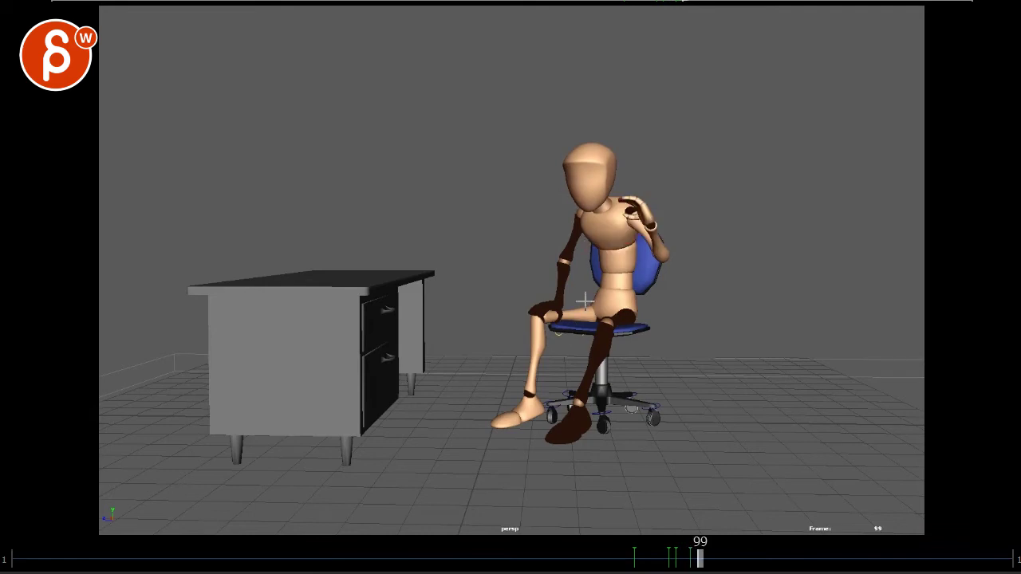
Go back to the start of the hand lift, and draw a line from the thigh down to the foot on frame 94
{"action": "key", "text": "Left"}
{"action": "key", "text": "Left"}
{"action": "key", "text": "Left"}
{"action": "key", "text": "Left"}
{"action": "key", "text": "Left"}
{"action": "key", "text": "Left"}
{"action": "key", "text": "Left"}
{"action": "key", "text": "Left"}
{"action": "key", "text": "Left"}
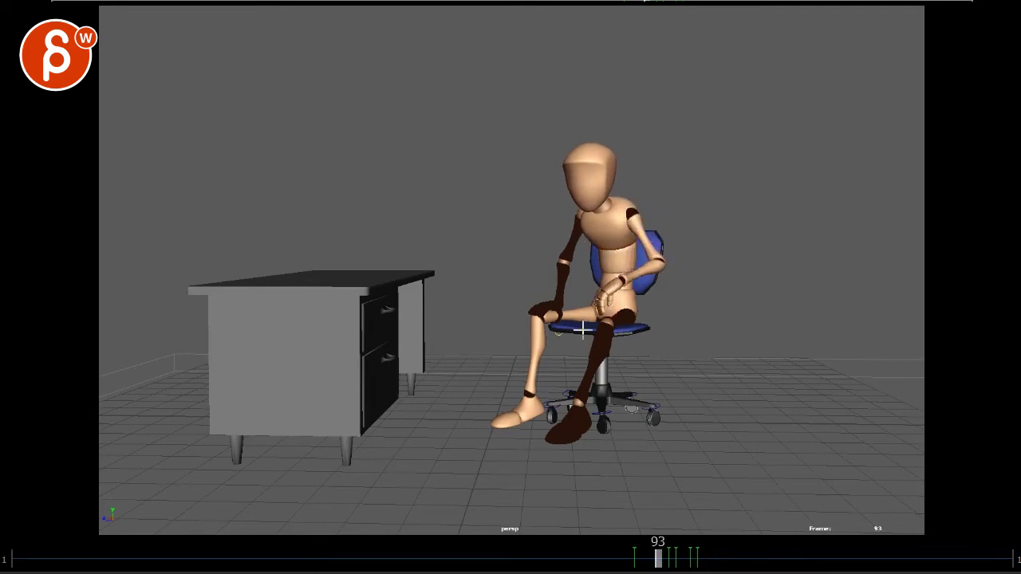
{"action": "mouse_move", "coordinate": [615, 314]}
{"action": "left_mouse_down"}
{"action": "mouse_move", "coordinate": [594, 326]}
{"action": "mouse_move", "coordinate": [590, 371]}
{"action": "left_mouse_up"}
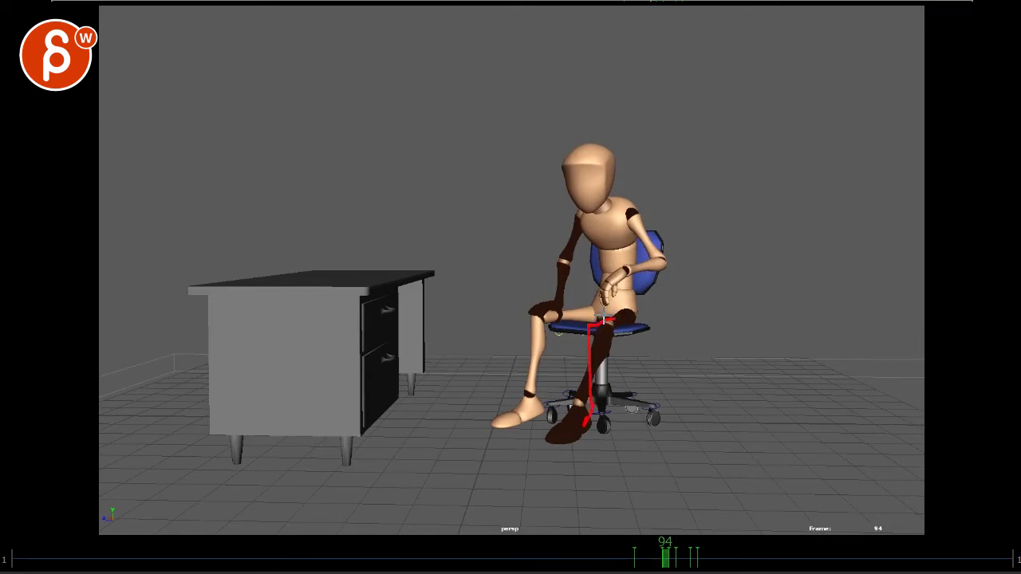
{"action": "mouse_move", "coordinate": [605, 320]}
{"action": "left_mouse_down"}
{"action": "mouse_move", "coordinate": [618, 327]}
{"action": "mouse_move", "coordinate": [606, 322]}
{"action": "left_mouse_up"}
Replay the shot and scrub through the sit-down and the raised-hand gesture
{"action": "left_click_drag", "start_coordinate": [654, 550], "coordinate": [591, 566]}
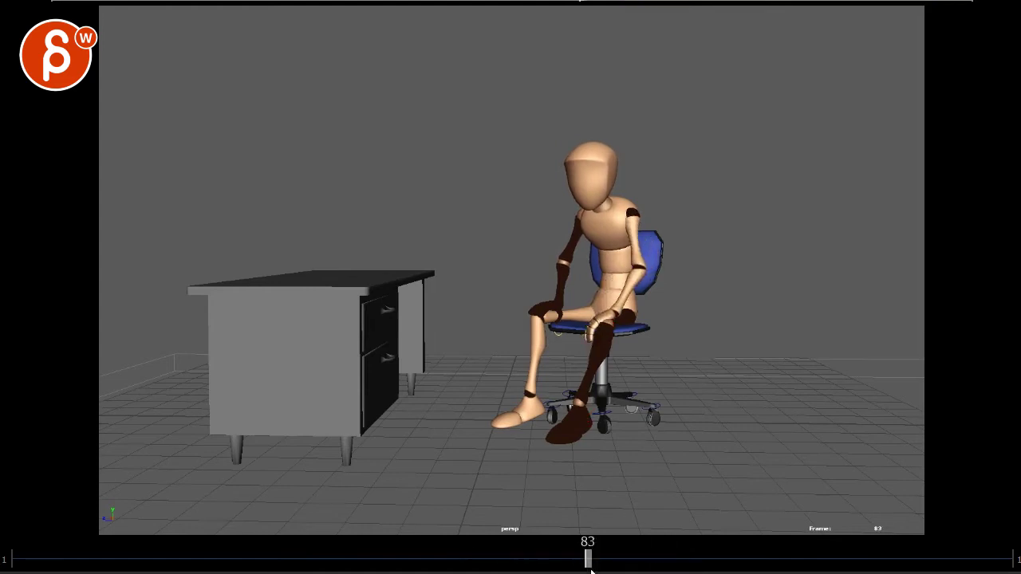
{"action": "key", "text": "space"}
{"action": "key", "text": "space"}
{"action": "left_click_drag", "start_coordinate": [804, 561], "coordinate": [44, 558]}
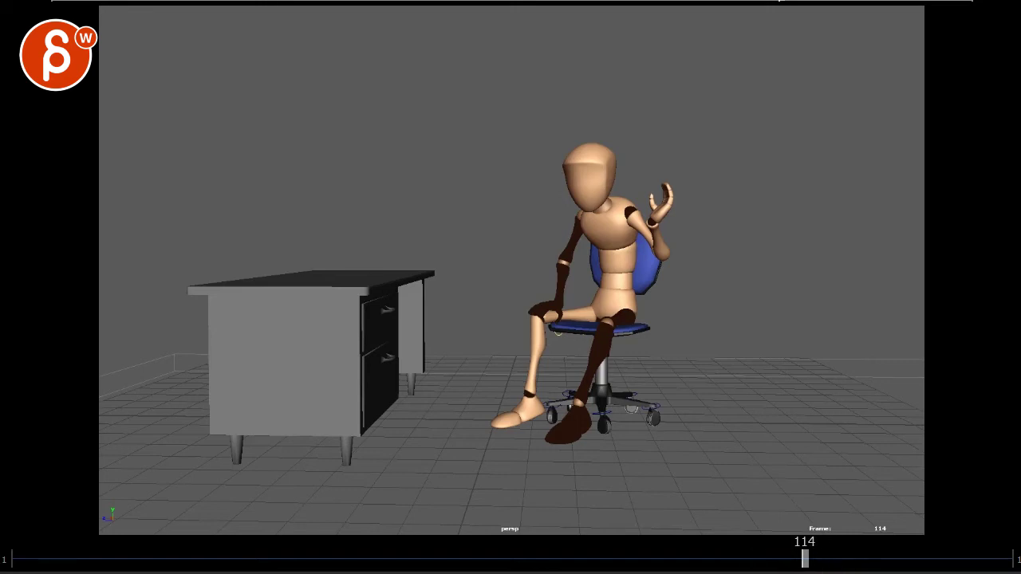
{"action": "left_click_drag", "start_coordinate": [50, 558], "coordinate": [273, 558]}
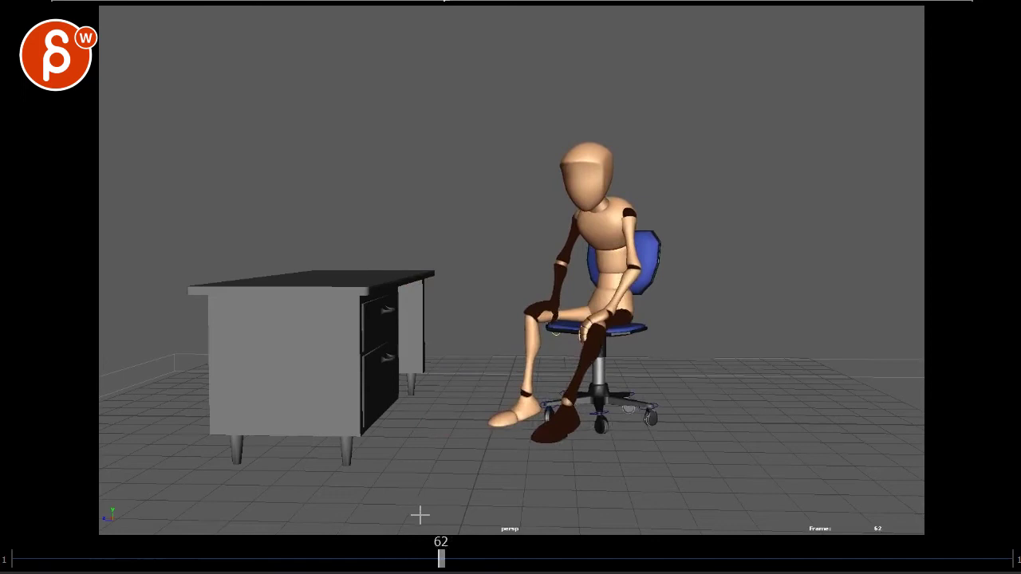
{"action": "key", "text": "alt+v"}
{"action": "left_click_drag", "start_coordinate": [547, 558], "coordinate": [728, 527]}
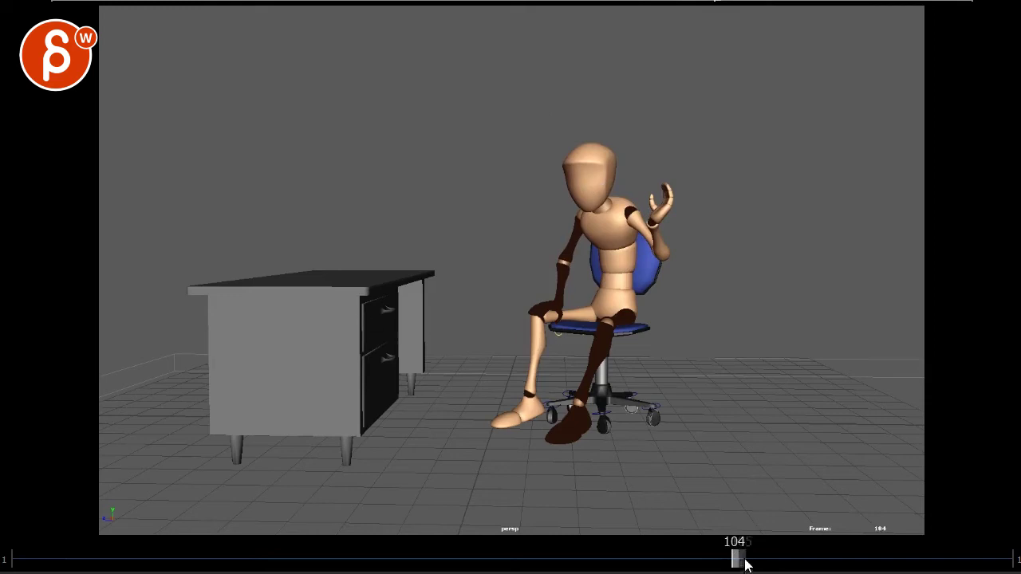
On frame 5, sketch reaching arm lines and a tall upright shape resting on the desk, with strokes marking the desktop
{"action": "left_click_drag", "start_coordinate": [741, 559], "coordinate": [42, 559]}
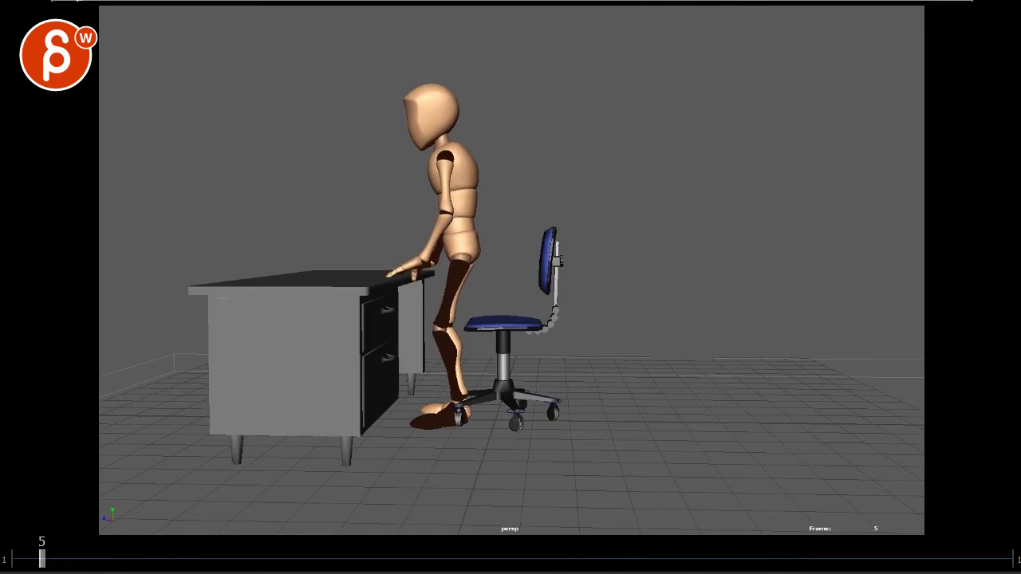
{"action": "left_click_drag", "start_coordinate": [113, 214], "coordinate": [160, 197]}
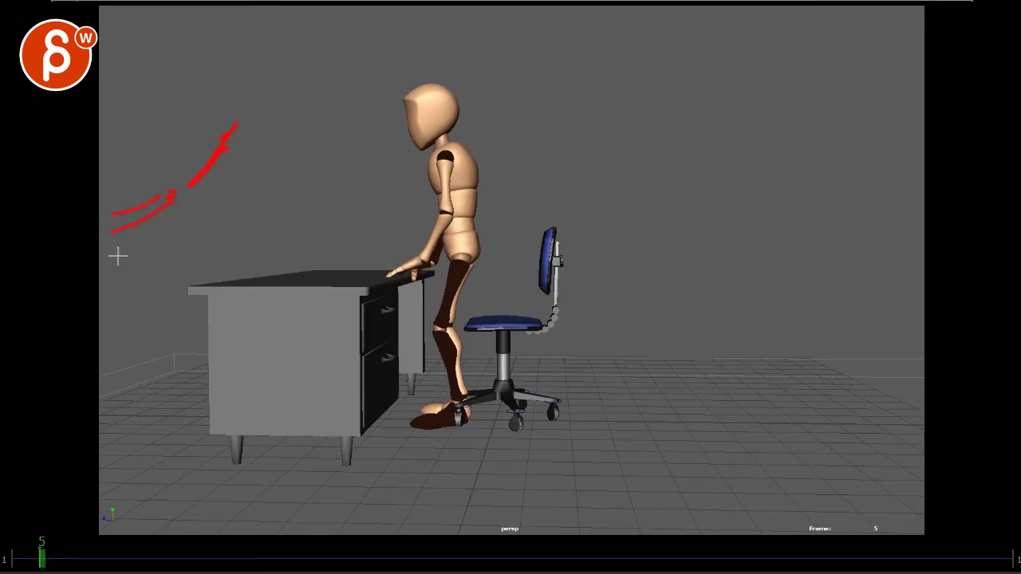
{"action": "left_click_drag", "start_coordinate": [105, 252], "coordinate": [290, 262]}
{"action": "left_click_drag", "start_coordinate": [223, 290], "coordinate": [328, 287]}
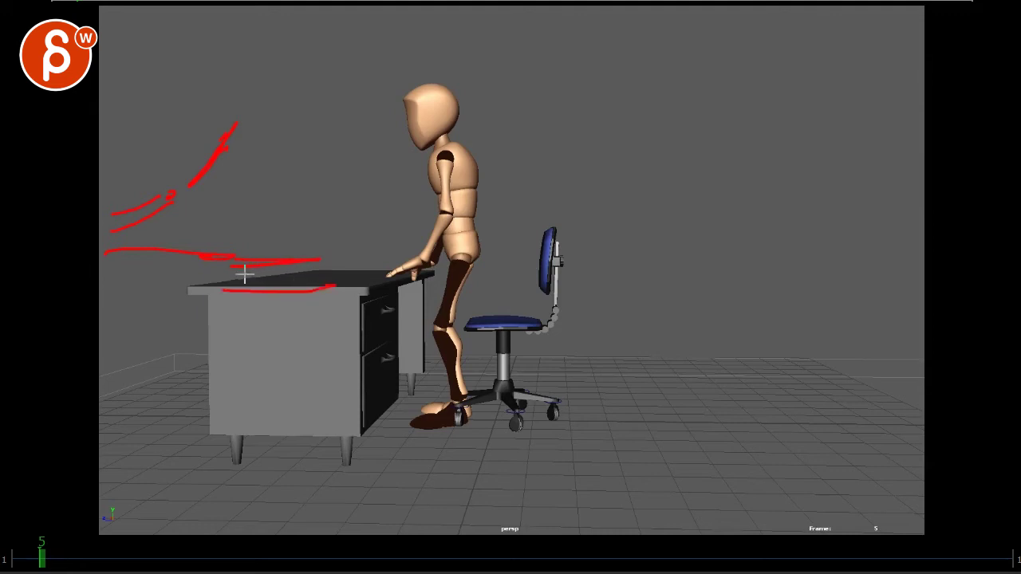
{"action": "mouse_move", "coordinate": [119, 170]}
{"action": "left_mouse_down"}
{"action": "mouse_move", "coordinate": [186, 87]}
{"action": "mouse_move", "coordinate": [238, 190]}
{"action": "left_mouse_up"}
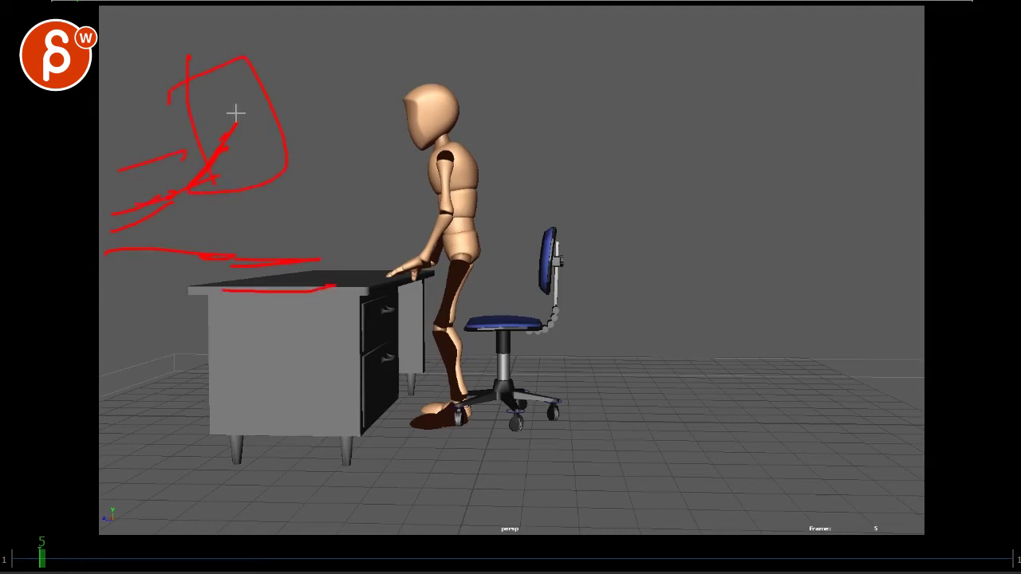
{"action": "mouse_move", "coordinate": [235, 114]}
{"action": "left_mouse_down"}
{"action": "mouse_move", "coordinate": [301, 250]}
{"action": "mouse_move", "coordinate": [295, 285]}
{"action": "left_mouse_up"}
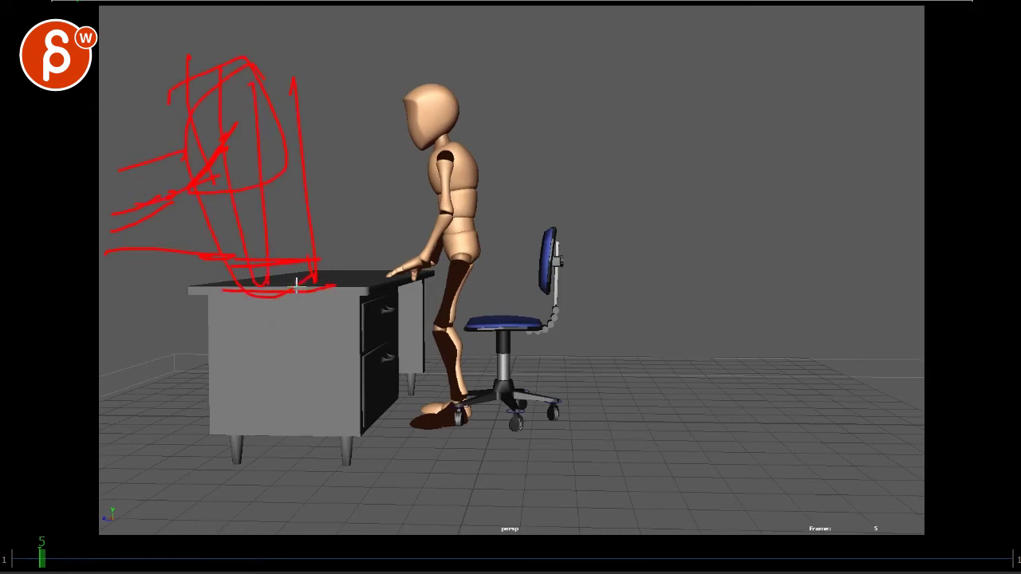
Replay the shot, and sketch a second desk behind the chair with a tall upright shape on it on frame 114
{"action": "key", "text": "alt+v"}
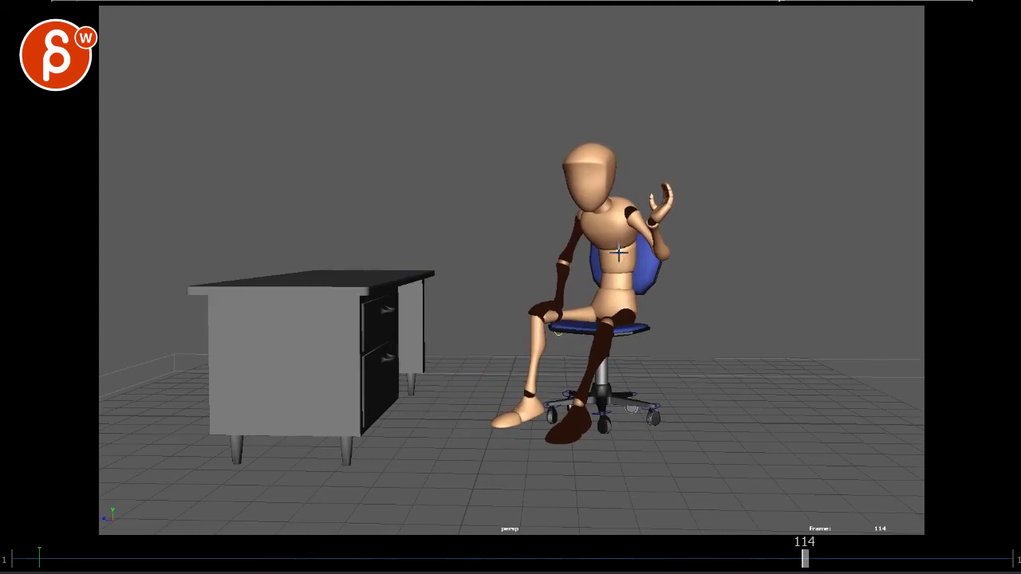
{"action": "mouse_move", "coordinate": [699, 425]}
{"action": "left_mouse_down"}
{"action": "mouse_move", "coordinate": [679, 306]}
{"action": "mouse_move", "coordinate": [889, 399]}
{"action": "left_mouse_up"}
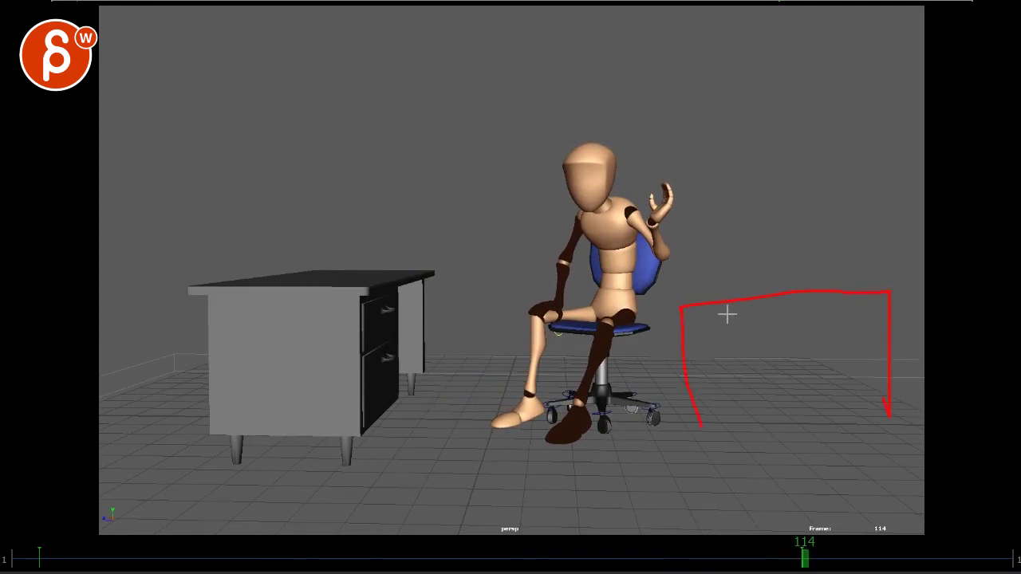
{"action": "left_click_drag", "start_coordinate": [704, 347], "coordinate": [859, 401]}
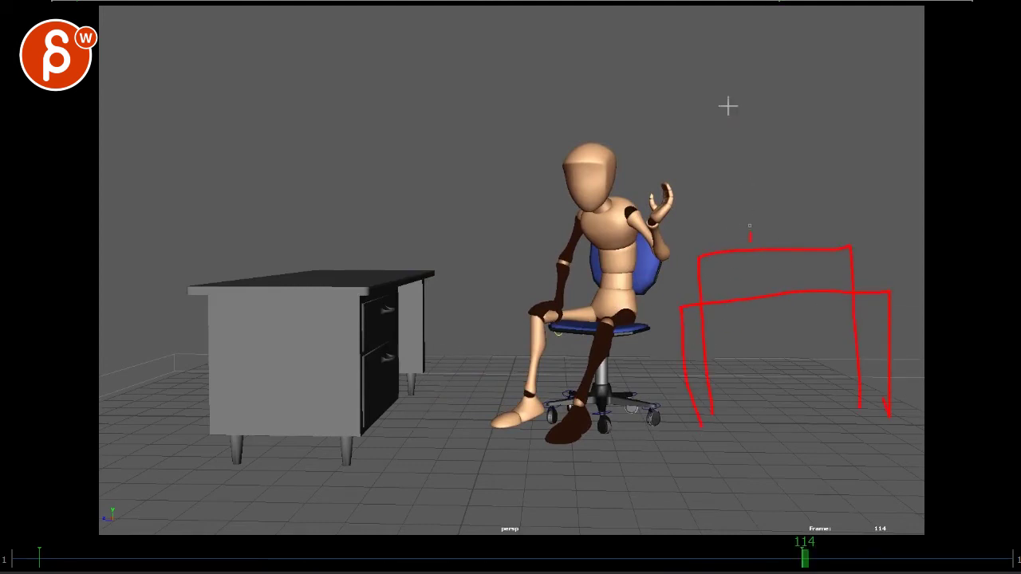
{"action": "left_click_drag", "start_coordinate": [728, 106], "coordinate": [815, 239]}
{"action": "left_click_drag", "start_coordinate": [749, 103], "coordinate": [754, 88]}
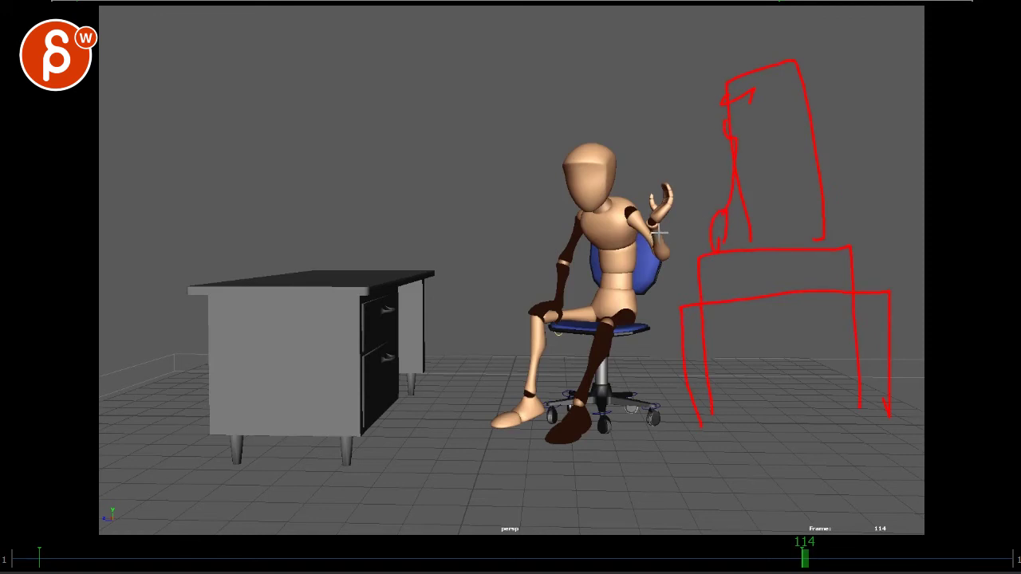
On frame 114, draw lines linking the sketched shape to the raised arm, torso and hips, plus strokes between the chair and the original desk
{"action": "mouse_move", "coordinate": [659, 233]}
{"action": "left_mouse_down"}
{"action": "mouse_move", "coordinate": [652, 210]}
{"action": "mouse_move", "coordinate": [652, 223]}
{"action": "left_mouse_up"}
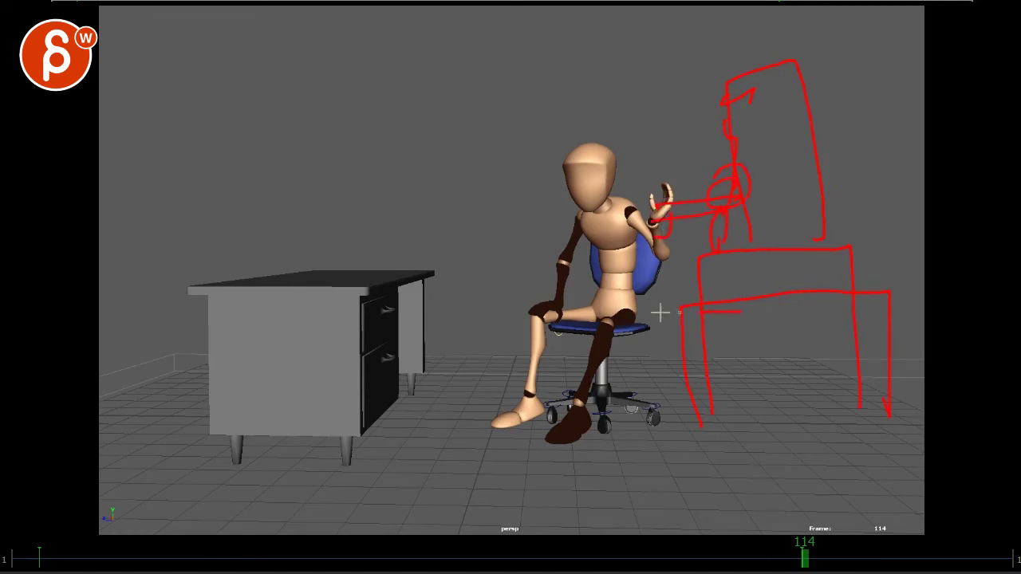
{"action": "left_click_drag", "start_coordinate": [661, 313], "coordinate": [625, 308]}
{"action": "left_click_drag", "start_coordinate": [657, 254], "coordinate": [570, 327]}
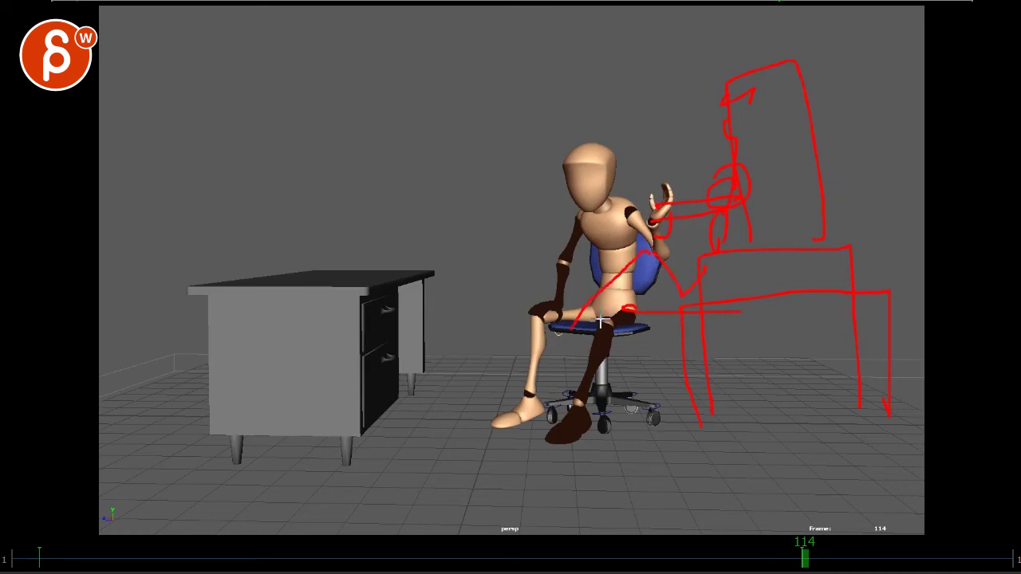
{"action": "left_click_drag", "start_coordinate": [725, 196], "coordinate": [603, 230]}
{"action": "left_click_drag", "start_coordinate": [585, 278], "coordinate": [456, 298]}
{"action": "left_click_drag", "start_coordinate": [644, 197], "coordinate": [610, 214]}
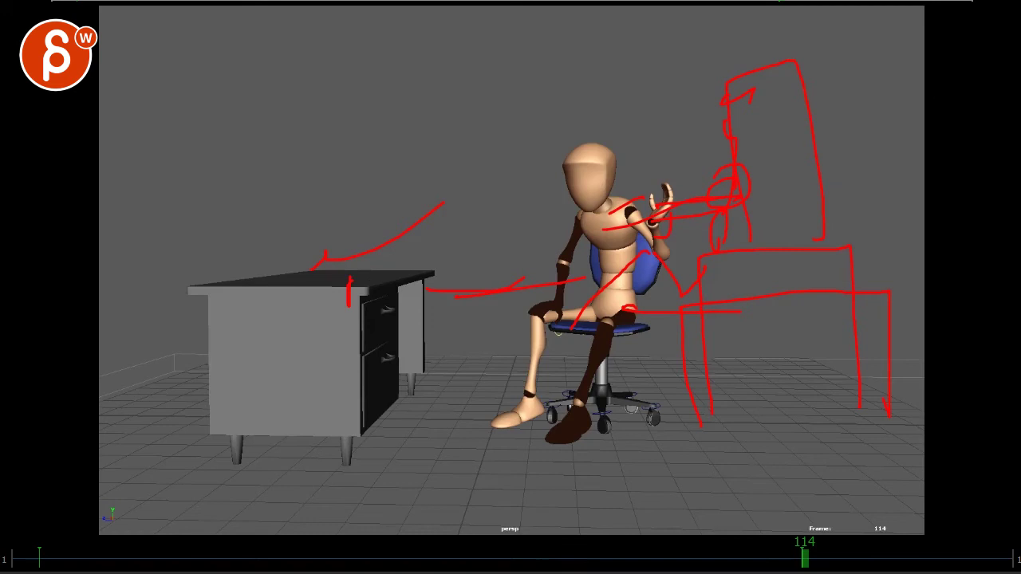
Scrub through the shot to frame 135, and circle the existing sketch above the desk on frame 5 with a large oval
{"action": "mouse_move", "coordinate": [50, 557]}
{"action": "left_mouse_down"}
{"action": "mouse_move", "coordinate": [461, 542]}
{"action": "mouse_move", "coordinate": [599, 519]}
{"action": "mouse_move", "coordinate": [958, 524]}
{"action": "left_mouse_up"}
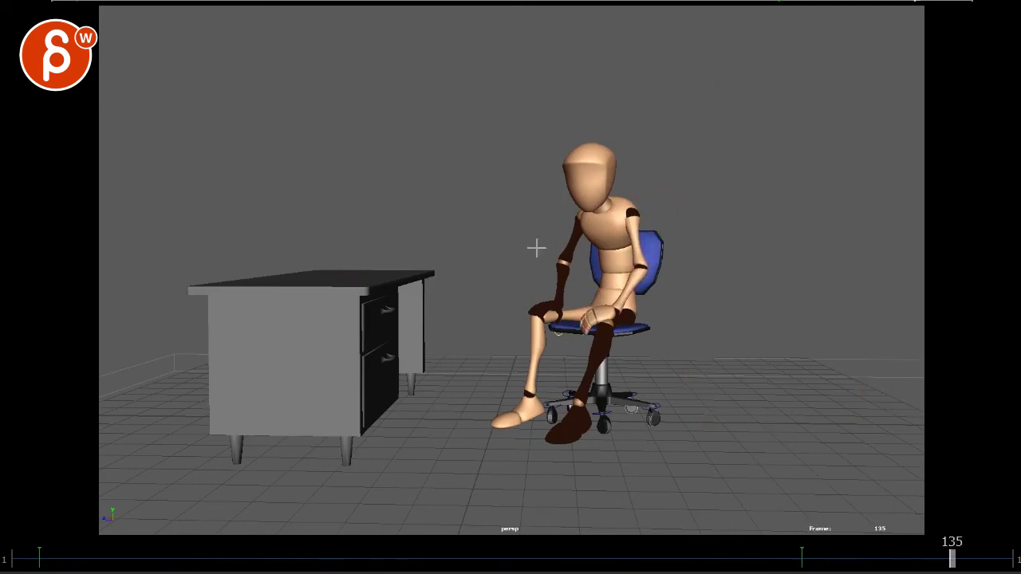
{"action": "mouse_move", "coordinate": [89, 552]}
{"action": "left_mouse_down"}
{"action": "mouse_move", "coordinate": [382, 566]}
{"action": "mouse_move", "coordinate": [975, 568]}
{"action": "mouse_move", "coordinate": [41, 566]}
{"action": "left_mouse_up"}
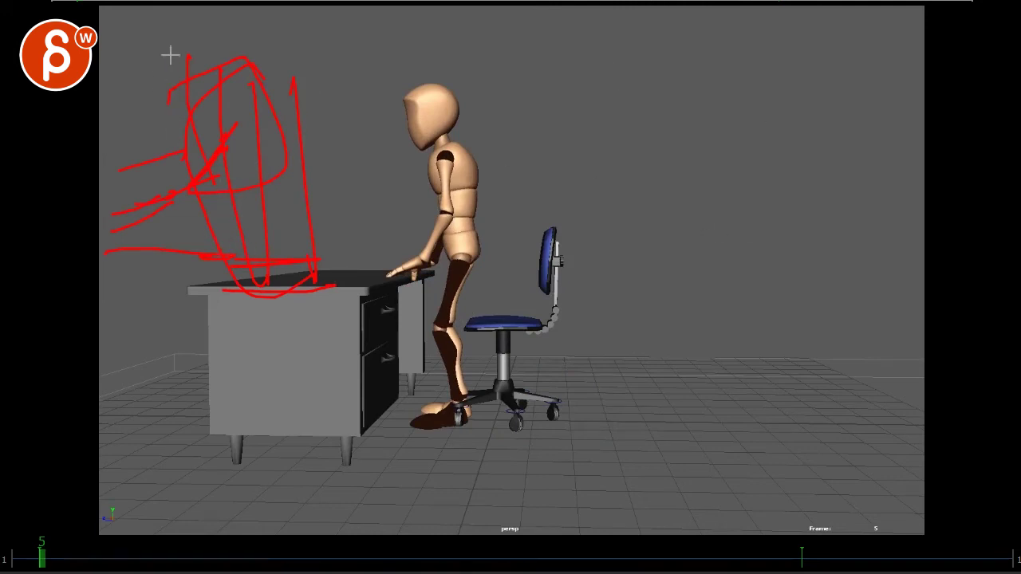
{"action": "left_click_drag", "start_coordinate": [170, 55], "coordinate": [202, 100]}
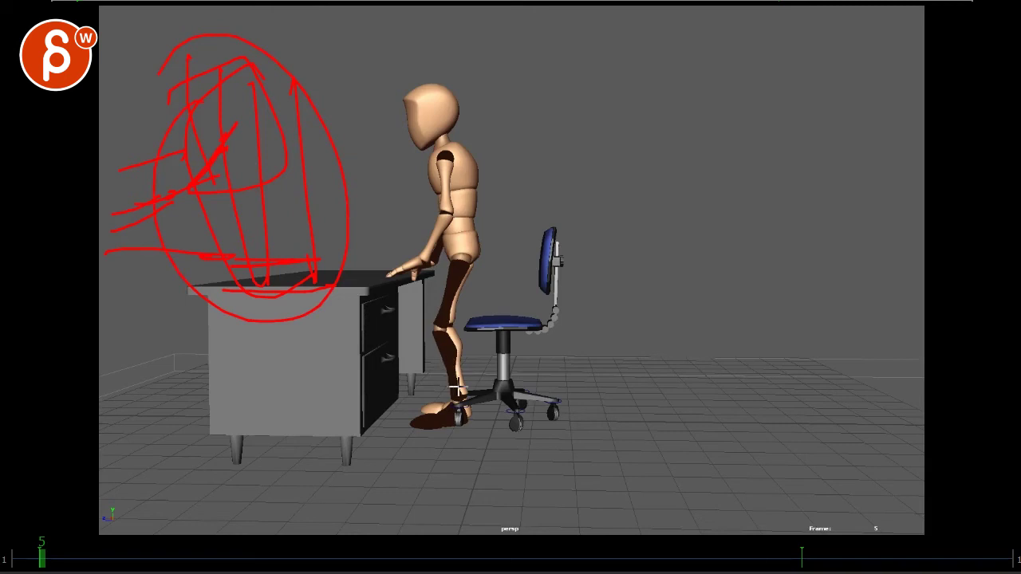
Scrub through the sit-down and gesture, and sketch a pointing arm and a tall upright shape with crossing strokes over the desk on frame 108
{"action": "mouse_move", "coordinate": [622, 556]}
{"action": "left_mouse_down"}
{"action": "mouse_move", "coordinate": [763, 565]}
{"action": "mouse_move", "coordinate": [476, 559]}
{"action": "mouse_move", "coordinate": [798, 560]}
{"action": "mouse_move", "coordinate": [608, 560]}
{"action": "mouse_move", "coordinate": [732, 561]}
{"action": "left_mouse_up"}
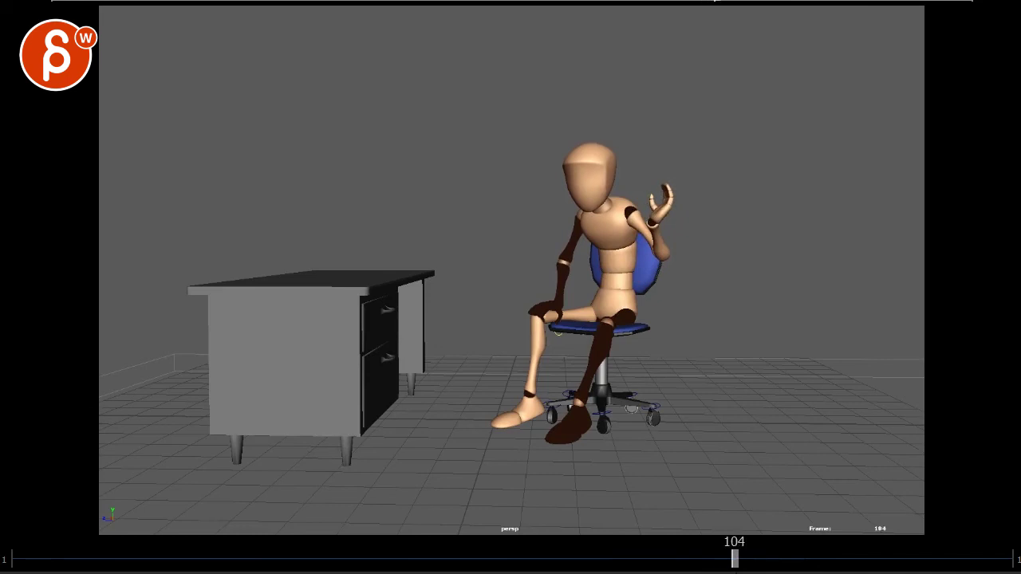
{"action": "left_click_drag", "start_coordinate": [625, 561], "coordinate": [783, 565]}
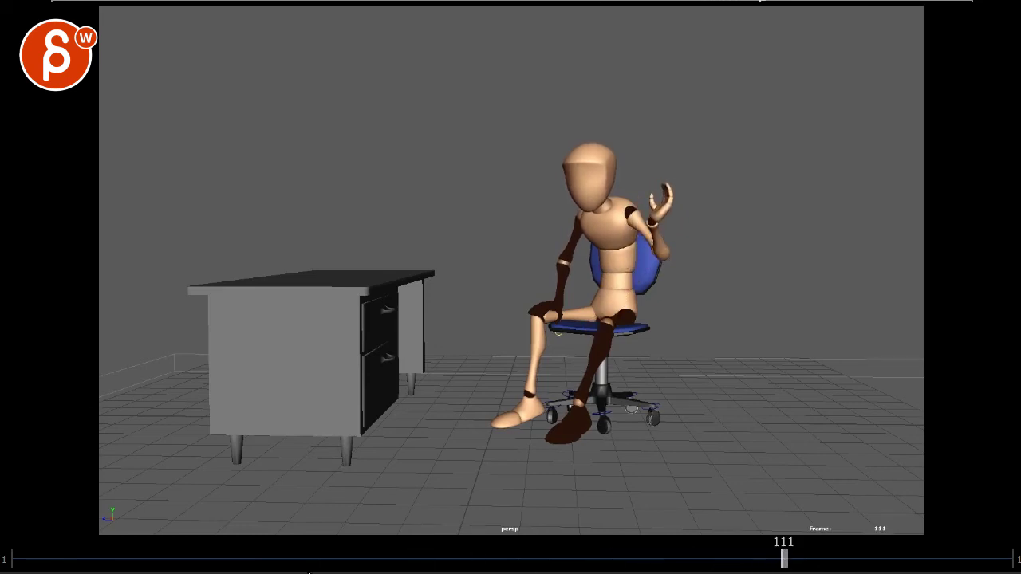
{"action": "left_click_drag", "start_coordinate": [83, 564], "coordinate": [762, 565]}
{"action": "left_click_drag", "start_coordinate": [102, 173], "coordinate": [156, 169]}
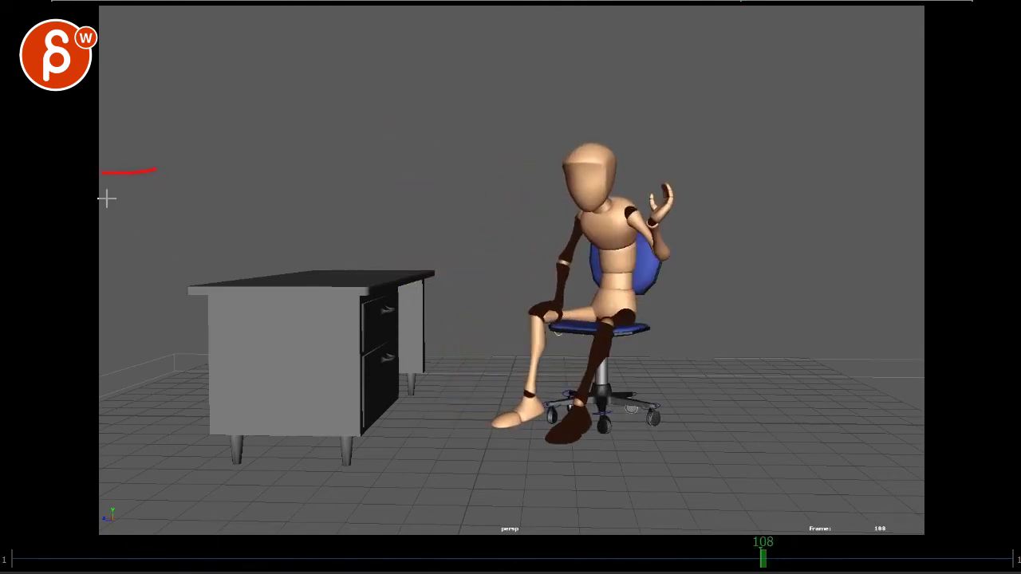
{"action": "left_click_drag", "start_coordinate": [195, 74], "coordinate": [271, 311]}
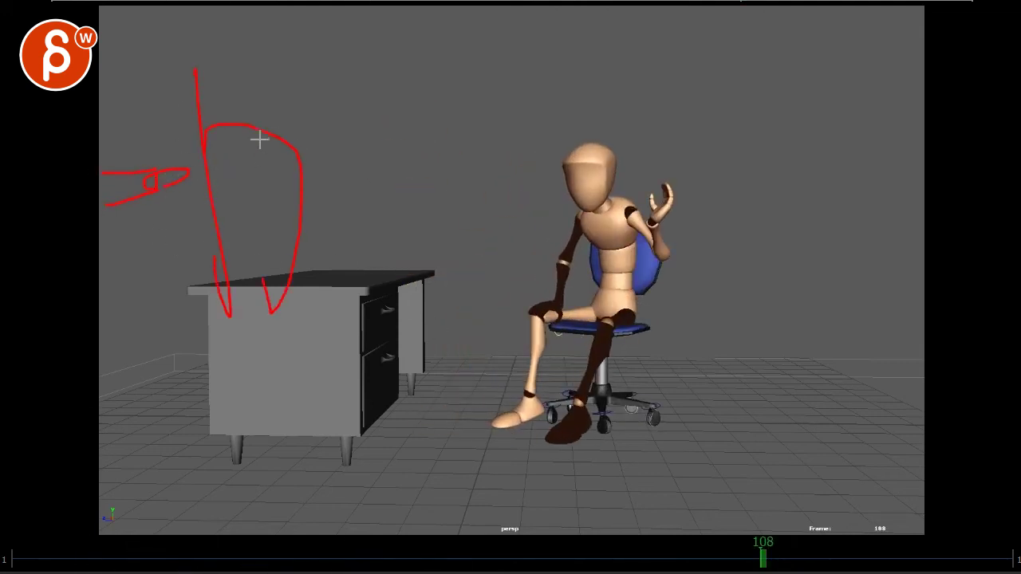
{"action": "mouse_move", "coordinate": [244, 69]}
{"action": "left_mouse_down"}
{"action": "mouse_move", "coordinate": [271, 238]}
{"action": "mouse_move", "coordinate": [322, 273]}
{"action": "left_mouse_up"}
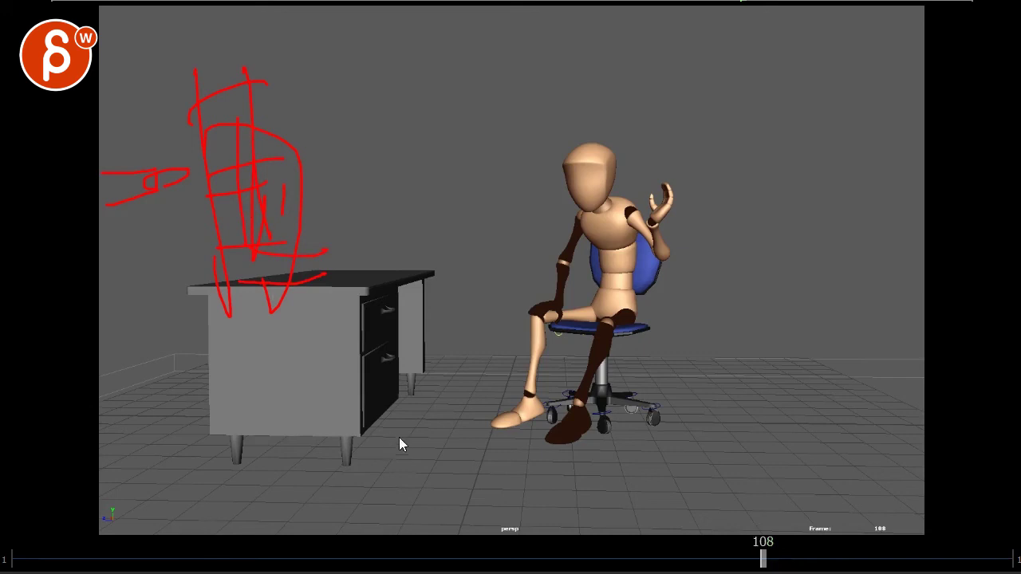
Replay the shot, and on frame 85 draw bent strokes behind the chair, lines across the waist, a curved arrow below the seat and a hook beside the desk
{"action": "key", "text": "Right"}
{"action": "key", "text": "alt+v"}
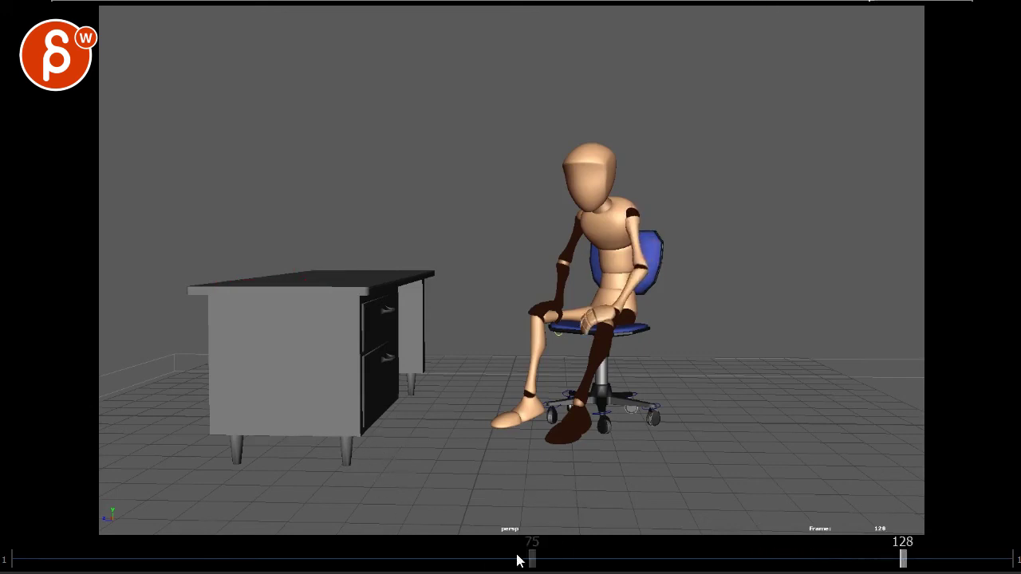
{"action": "left_click_drag", "start_coordinate": [365, 553], "coordinate": [602, 561]}
{"action": "mouse_move", "coordinate": [574, 336]}
{"action": "left_mouse_down"}
{"action": "mouse_move", "coordinate": [678, 320]}
{"action": "mouse_move", "coordinate": [666, 405]}
{"action": "left_mouse_up"}
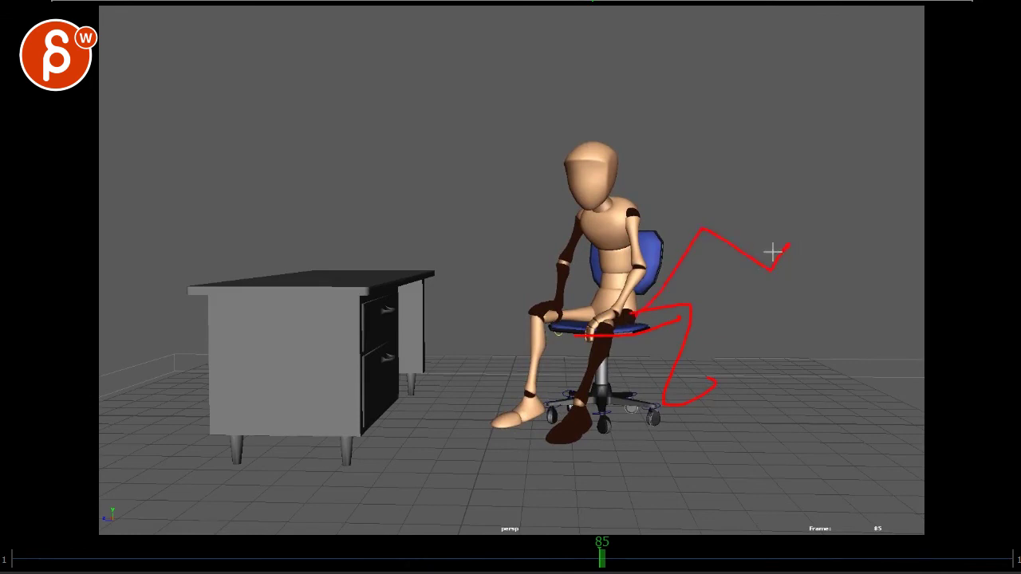
{"action": "left_click_drag", "start_coordinate": [740, 293], "coordinate": [559, 293]}
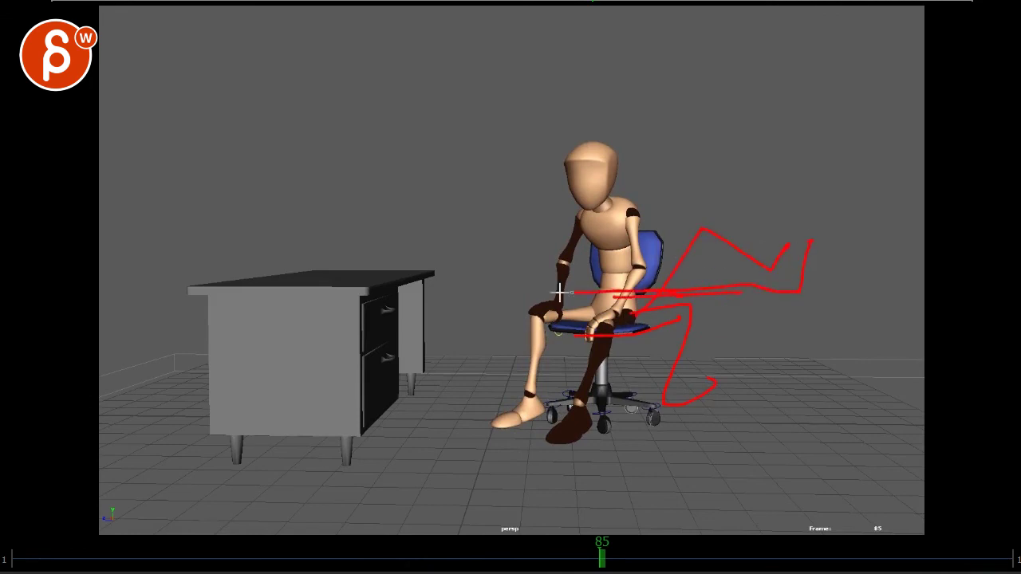
{"action": "left_click_drag", "start_coordinate": [682, 318], "coordinate": [479, 347]}
{"action": "left_click_drag", "start_coordinate": [449, 169], "coordinate": [393, 289]}
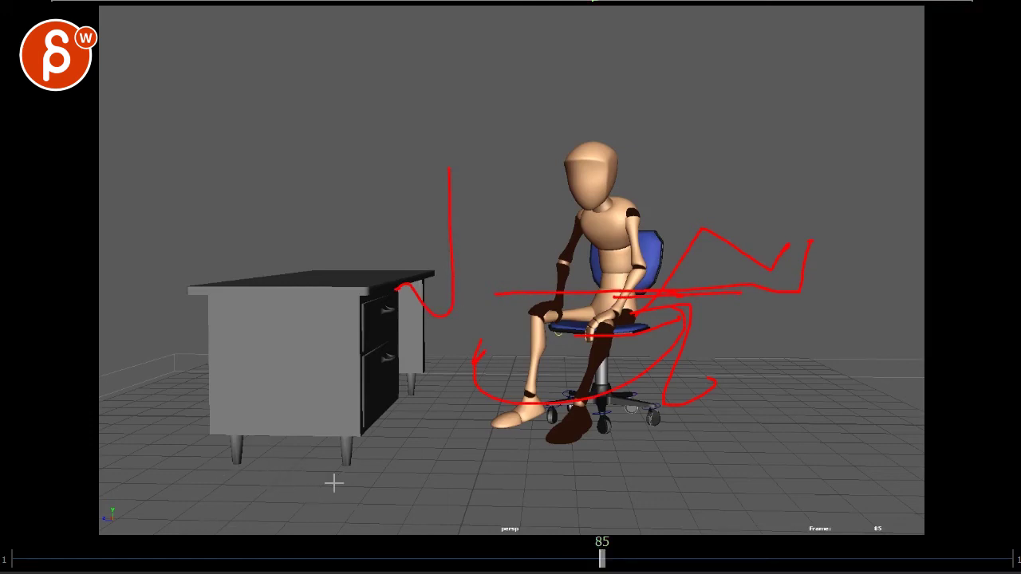
Draw a body stroke over the seated mannequin on frame 45, and sketch an upright head, torso and arm lines over it on frame 88
{"action": "left_click_drag", "start_coordinate": [110, 562], "coordinate": [323, 560]}
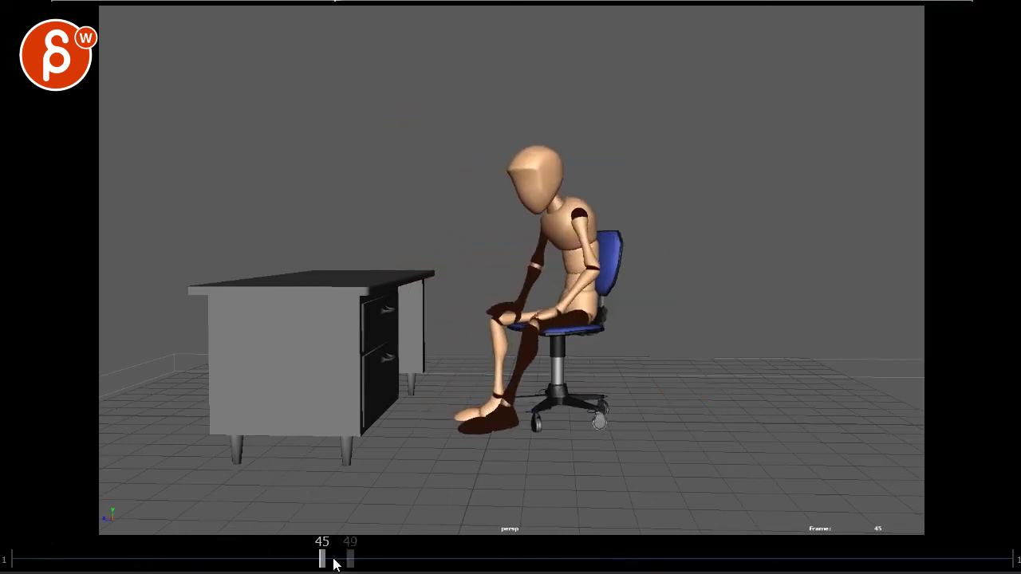
{"action": "mouse_move", "coordinate": [596, 290]}
{"action": "left_mouse_down"}
{"action": "mouse_move", "coordinate": [592, 267]}
{"action": "mouse_move", "coordinate": [514, 222]}
{"action": "left_mouse_up"}
{"action": "mouse_move", "coordinate": [430, 558]}
{"action": "left_mouse_down"}
{"action": "mouse_move", "coordinate": [606, 549]}
{"action": "mouse_move", "coordinate": [622, 559]}
{"action": "left_mouse_up"}
{"action": "mouse_move", "coordinate": [718, 270]}
{"action": "left_mouse_down"}
{"action": "mouse_move", "coordinate": [666, 248]}
{"action": "mouse_move", "coordinate": [614, 254]}
{"action": "mouse_move", "coordinate": [609, 186]}
{"action": "left_mouse_up"}
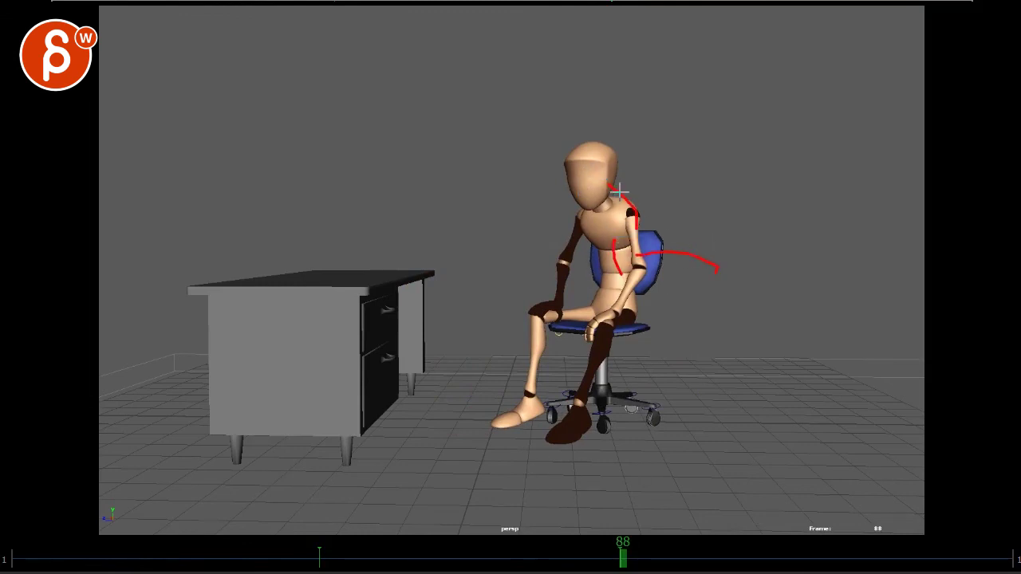
{"action": "left_click_drag", "start_coordinate": [610, 205], "coordinate": [614, 317]}
{"action": "mouse_move", "coordinate": [598, 132]}
{"action": "left_mouse_down"}
{"action": "mouse_move", "coordinate": [616, 169]}
{"action": "mouse_move", "coordinate": [605, 323]}
{"action": "left_mouse_up"}
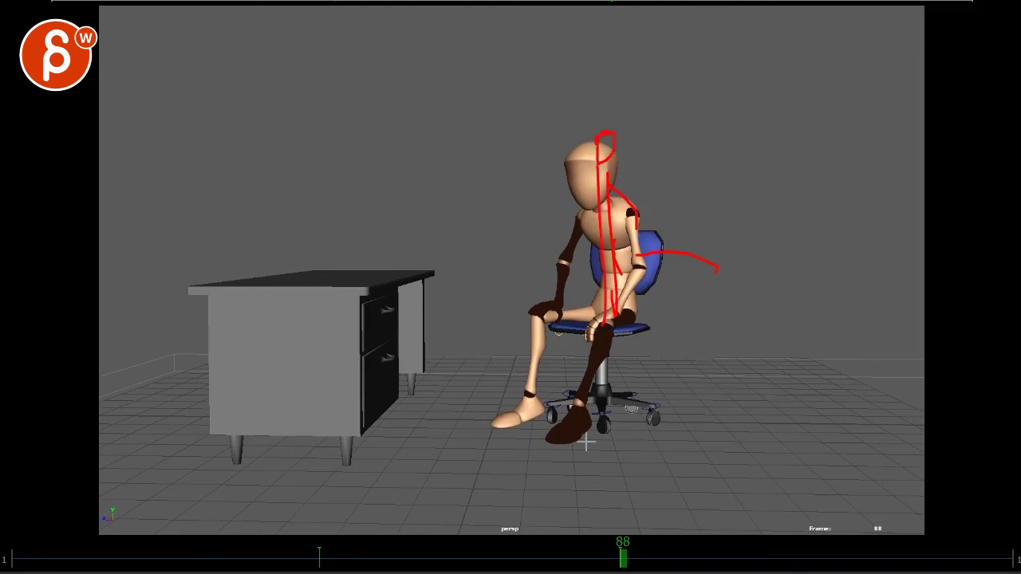
On frame 120, sketch a seated stick figure reaching toward an upright line on the desk, with a small desktop mark and looping arcs
{"action": "left_click_drag", "start_coordinate": [623, 559], "coordinate": [847, 557]}
{"action": "mouse_move", "coordinate": [501, 303]}
{"action": "left_mouse_down"}
{"action": "mouse_move", "coordinate": [385, 303]}
{"action": "mouse_move", "coordinate": [389, 415]}
{"action": "left_mouse_up"}
{"action": "mouse_move", "coordinate": [453, 297]}
{"action": "left_mouse_down"}
{"action": "mouse_move", "coordinate": [422, 118]}
{"action": "mouse_move", "coordinate": [411, 150]}
{"action": "left_mouse_up"}
{"action": "left_click_drag", "start_coordinate": [408, 243], "coordinate": [329, 263]}
{"action": "left_click_drag", "start_coordinate": [397, 172], "coordinate": [330, 237]}
{"action": "left_click_drag", "start_coordinate": [325, 170], "coordinate": [329, 267]}
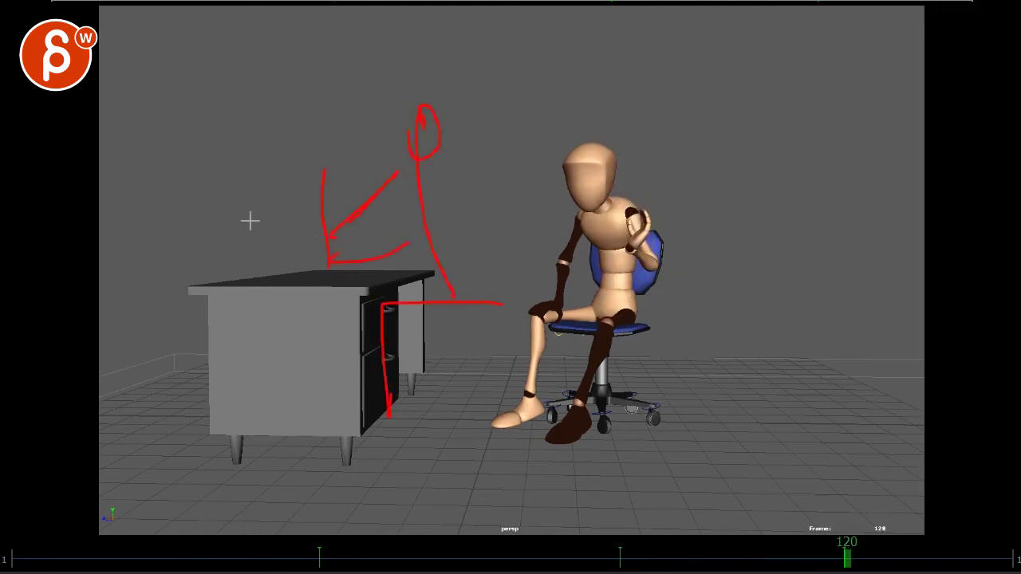
{"action": "mouse_move", "coordinate": [256, 289]}
{"action": "left_mouse_down"}
{"action": "mouse_move", "coordinate": [271, 275]}
{"action": "mouse_move", "coordinate": [289, 282]}
{"action": "left_mouse_up"}
{"action": "mouse_move", "coordinate": [209, 217]}
{"action": "left_mouse_down"}
{"action": "mouse_move", "coordinate": [330, 231]}
{"action": "mouse_move", "coordinate": [360, 276]}
{"action": "mouse_move", "coordinate": [406, 277]}
{"action": "left_mouse_up"}
Clear the drawn annotations and scrub back to frame 38
{"action": "key", "text": "Delete"}
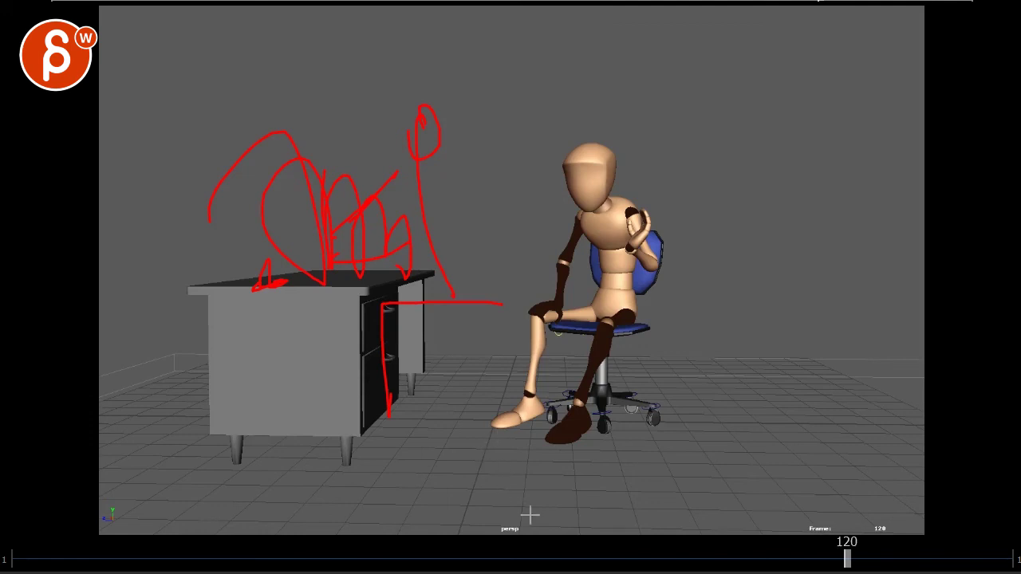
{"action": "key", "text": "alt+comma"}
{"action": "left_click_drag", "start_coordinate": [599, 559], "coordinate": [273, 559]}
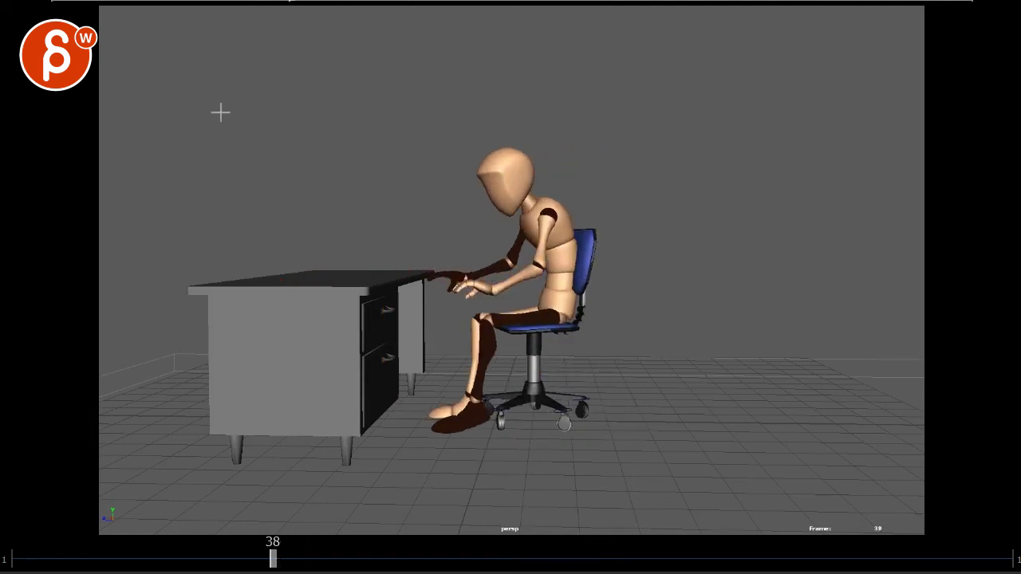